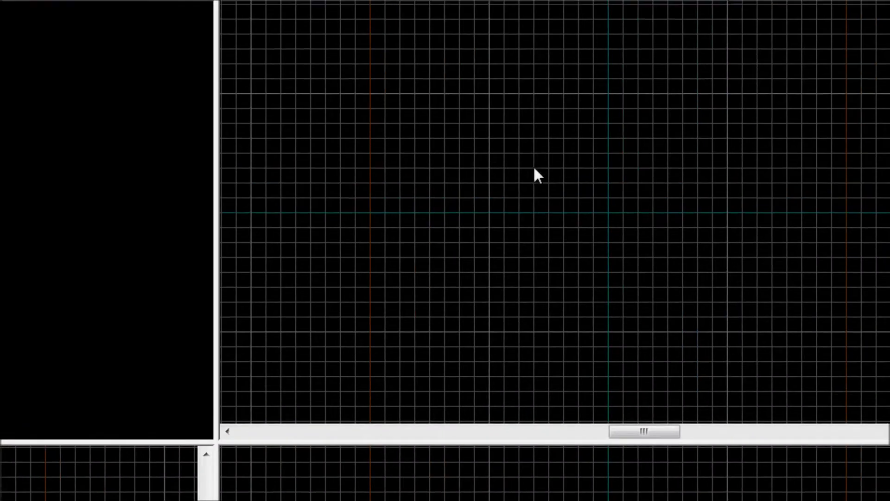
# Draw a 1024 by 512 floor block in the top view and create the brush
pyautogui.scroll(-3, 524, 209)
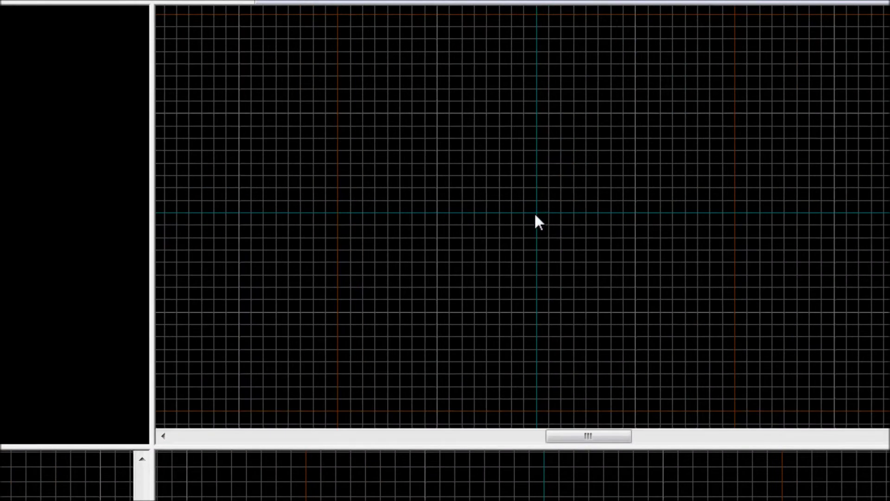
pyautogui.moveTo(337, 120); pyautogui.dragTo(735, 419)
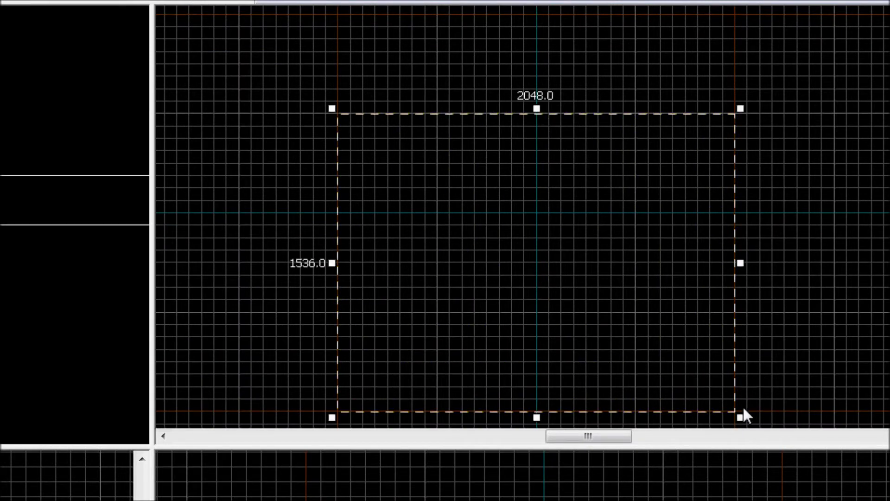
pyautogui.moveTo(740, 418); pyautogui.dragTo(548, 214)
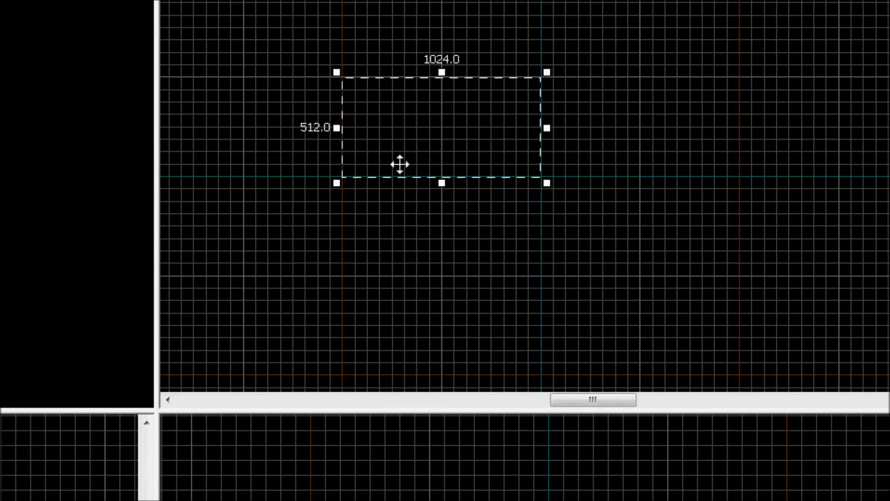
pyautogui.press('Return')
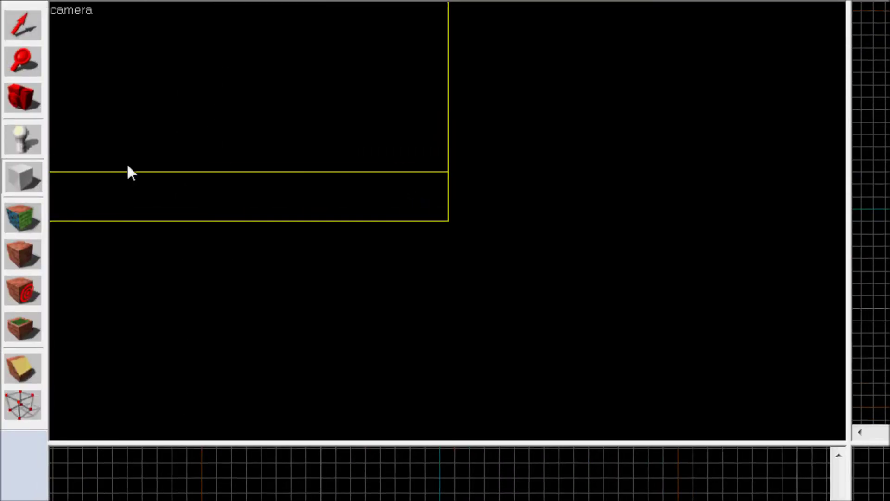
# Place an info_player_terrorist entity on top of the floor block near one corner
pyautogui.click(22, 105)
pyautogui.moveTo(447, 221); pyautogui.dragTo(447, 221)
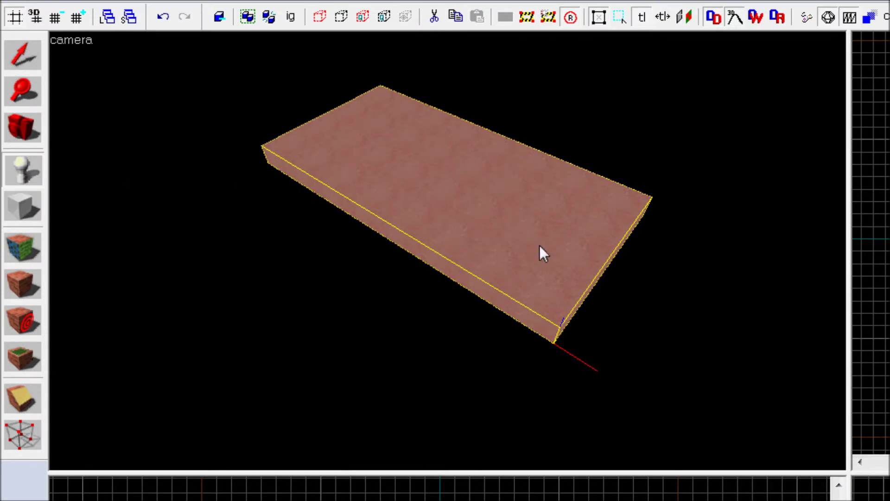
pyautogui.click(547, 263)
pyautogui.click(22, 128)
pyautogui.moveTo(338, 149); pyautogui.dragTo(448, 251)
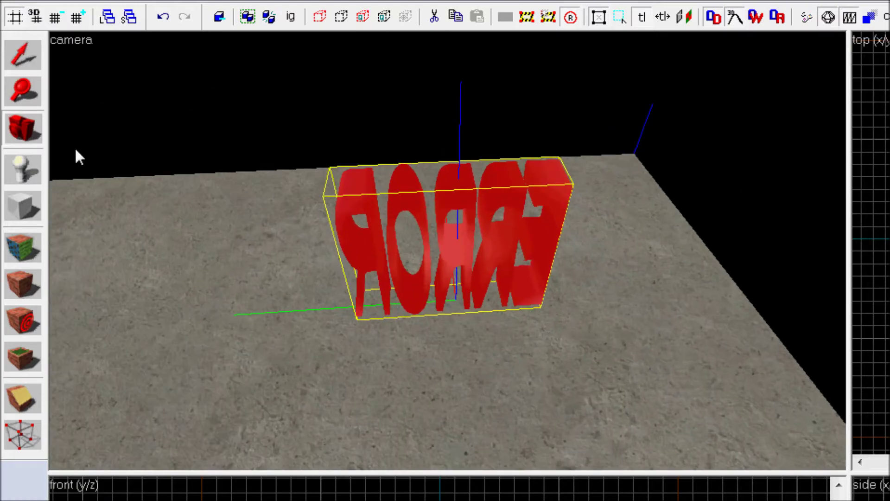
# Select info_player_terrorist as the class in the placed entity's properties and close them
pyautogui.click(22, 55)
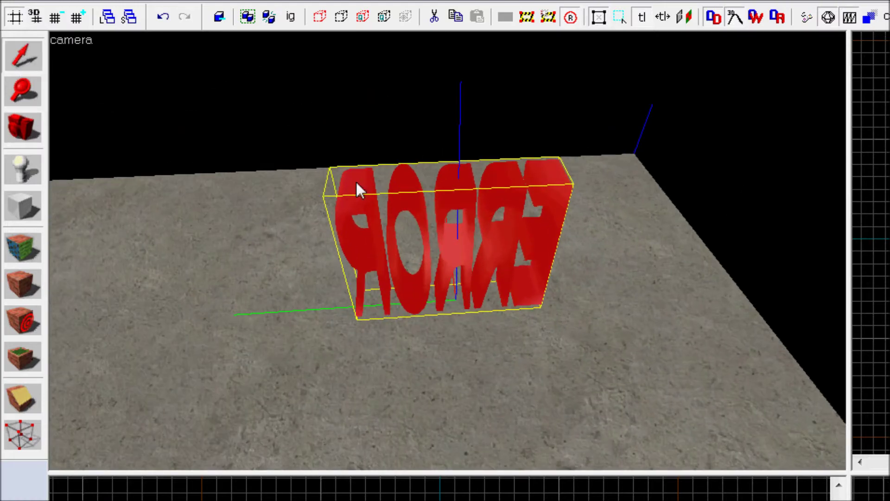
pyautogui.doubleClick(465, 233)
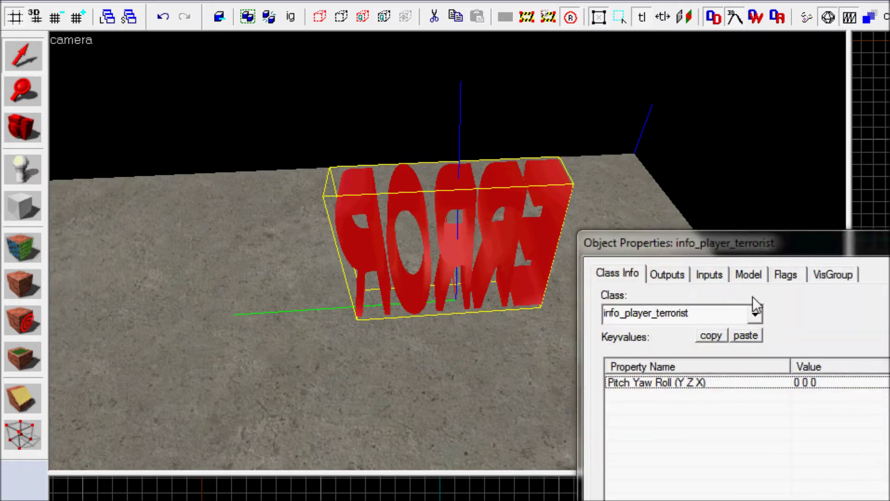
pyautogui.click(755, 312)
pyautogui.scroll(1, 727, 379)
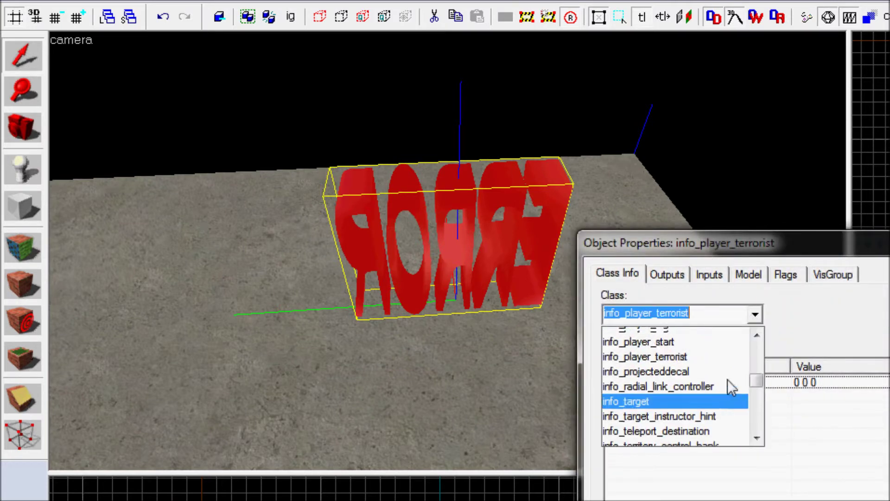
pyautogui.scroll(1, 727, 379)
pyautogui.click(697, 380)
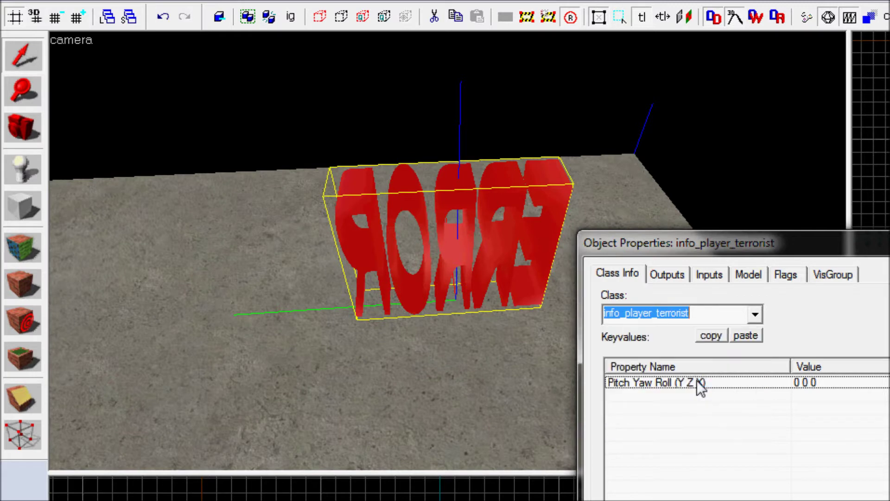
pyautogui.click(756, 313)
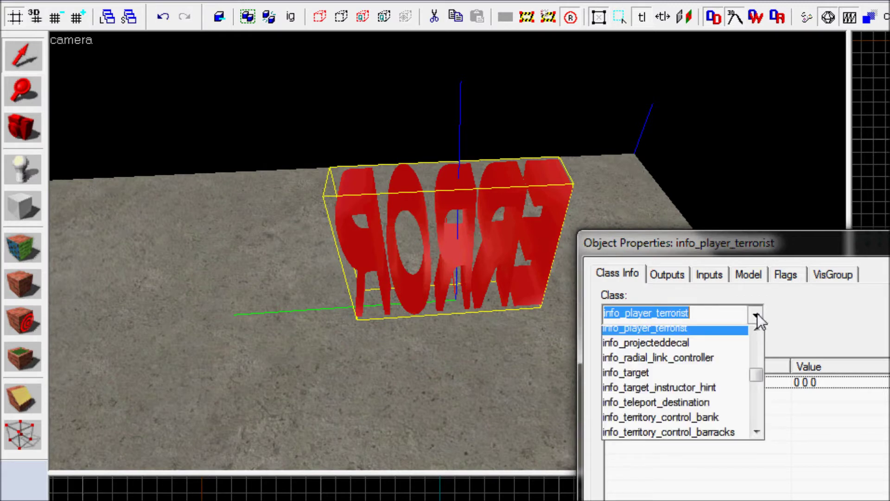
pyautogui.click(706, 332)
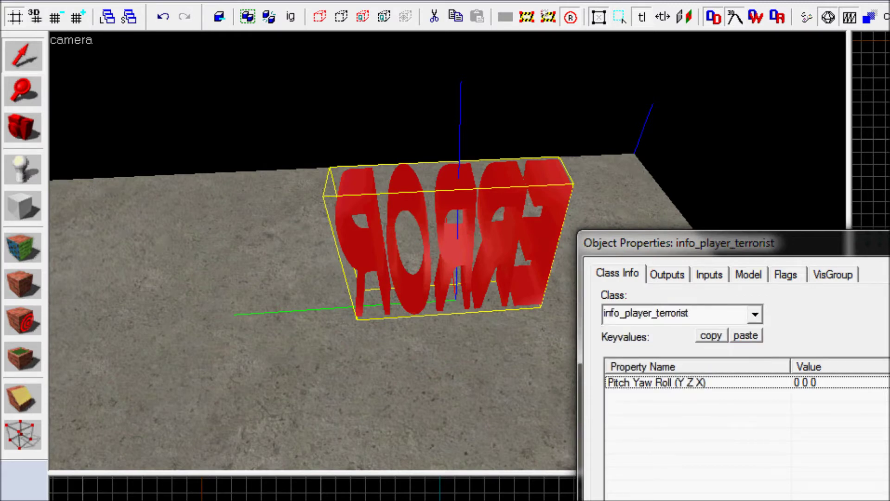
pyautogui.press('Escape')
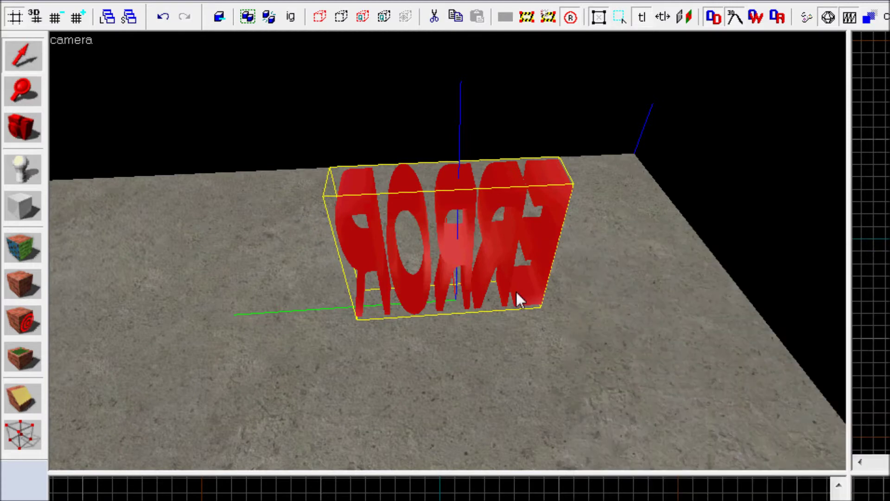
# Place a second spawn entity on the floor beside the first one
pyautogui.click(29, 175)
pyautogui.click(232, 334)
pyautogui.hotkey('shift', 's')
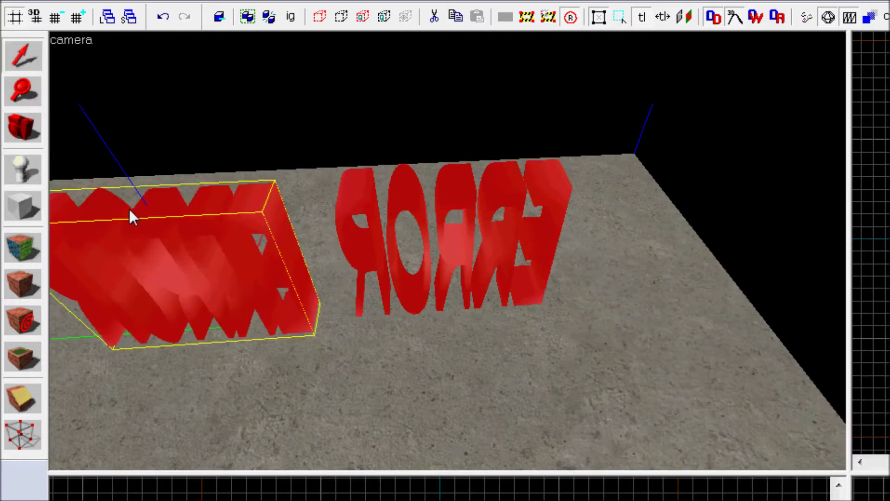
# Set the second entity's class to info_player_counterterrorist, finding it with "counter", and apply the change
pyautogui.doubleClick(148, 243)
pyautogui.click(755, 314)
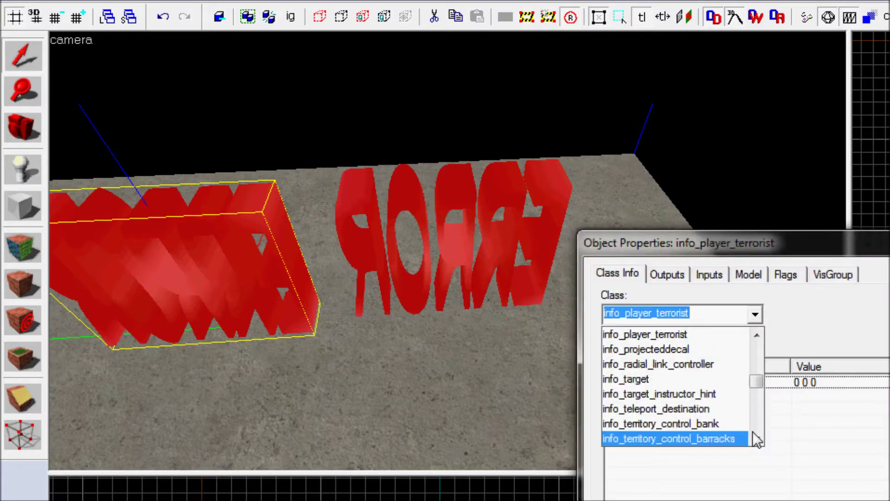
pyautogui.scroll(-3, 706, 420)
pyautogui.scroll(5, 707, 415)
pyautogui.scroll(2, 708, 414)
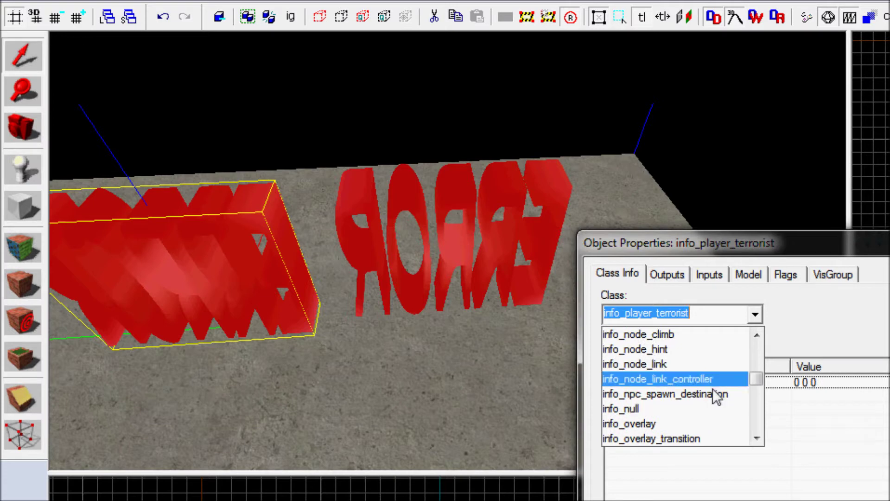
pyautogui.click(705, 312)
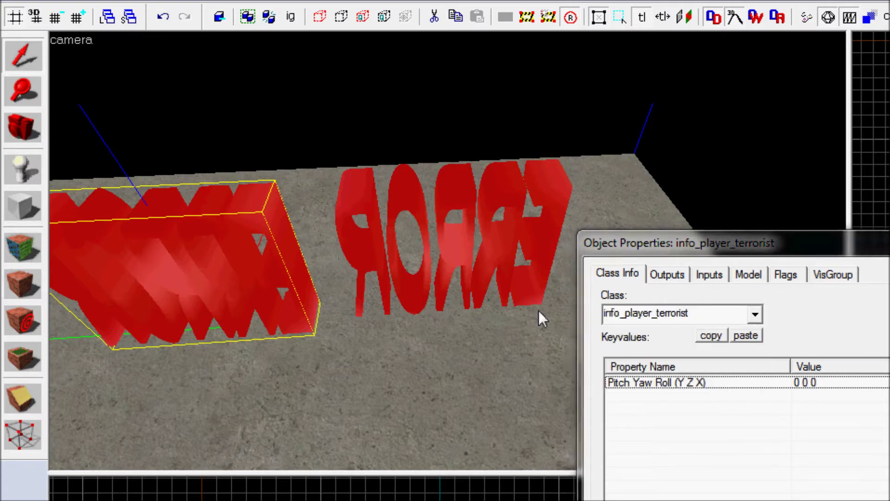
pyautogui.moveTo(695, 318); pyautogui.dragTo(611, 319)
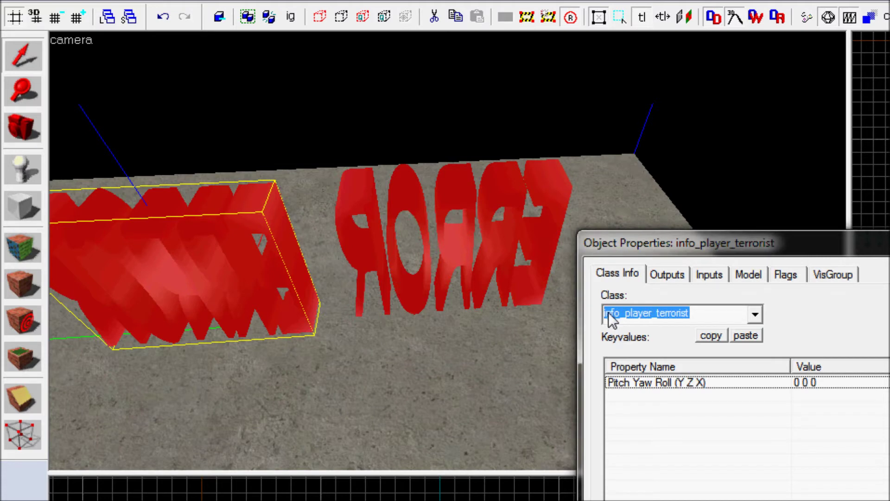
pyautogui.write('counter')
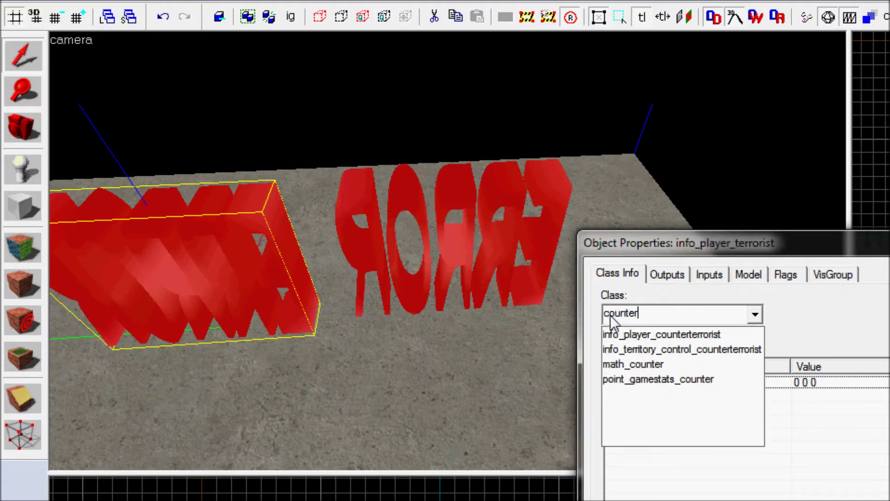
pyautogui.click(707, 333)
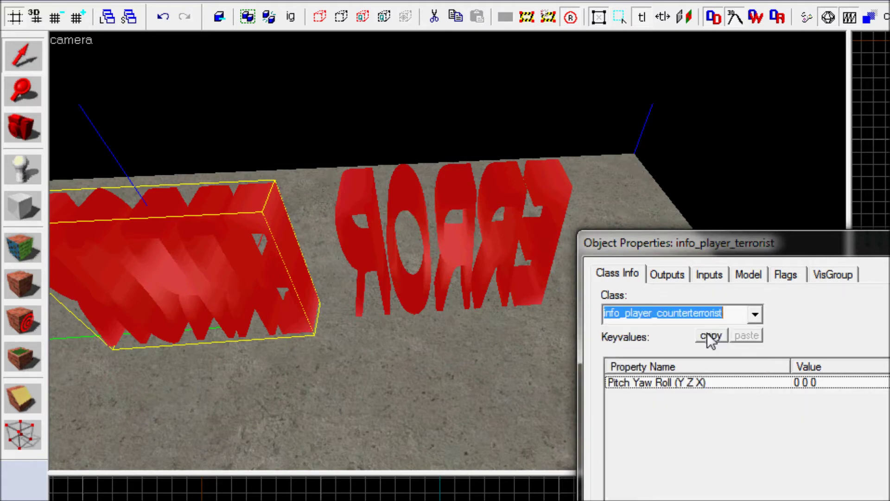
pyautogui.press('Return')
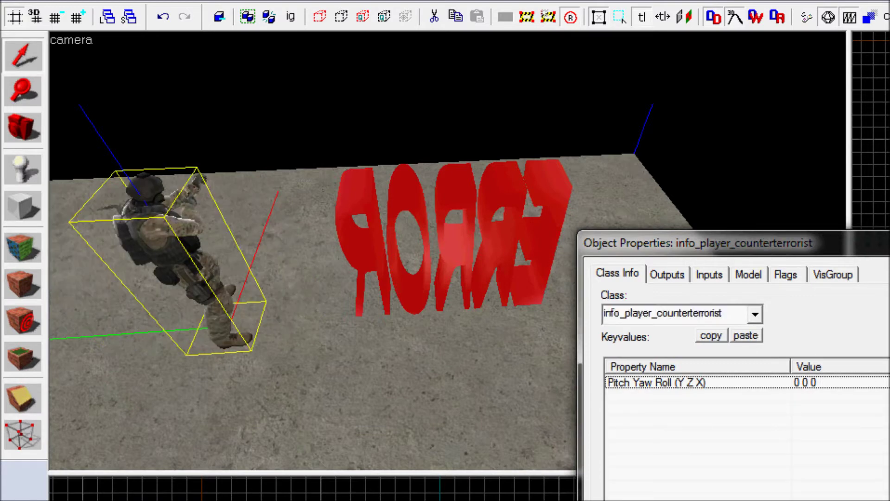
pyautogui.press('Escape')
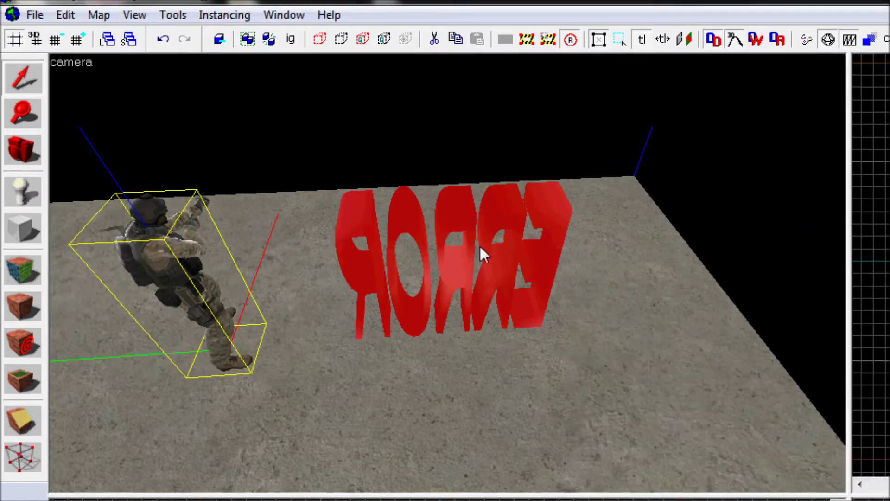
# Move the info_player_terrorist entity slightly farther away from the counter-terrorist entity along the floor
pyautogui.click(23, 131)
pyautogui.press('z')
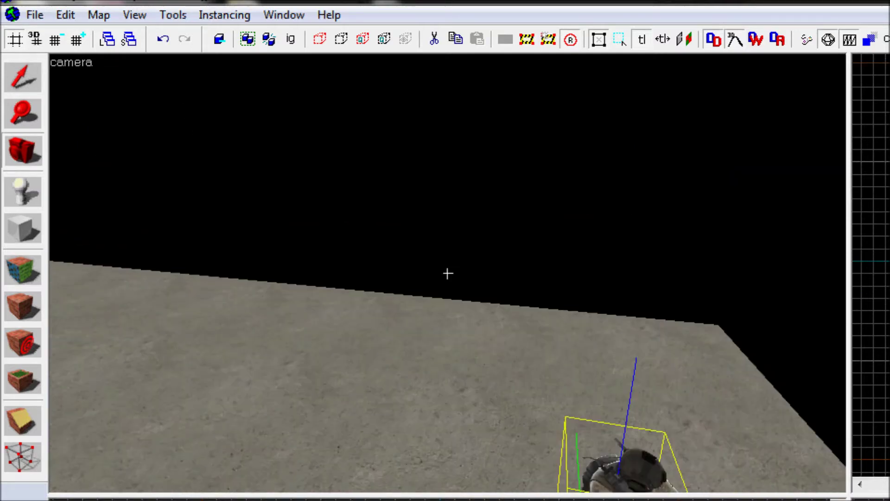
pyautogui.press('w')
pyautogui.press('s')
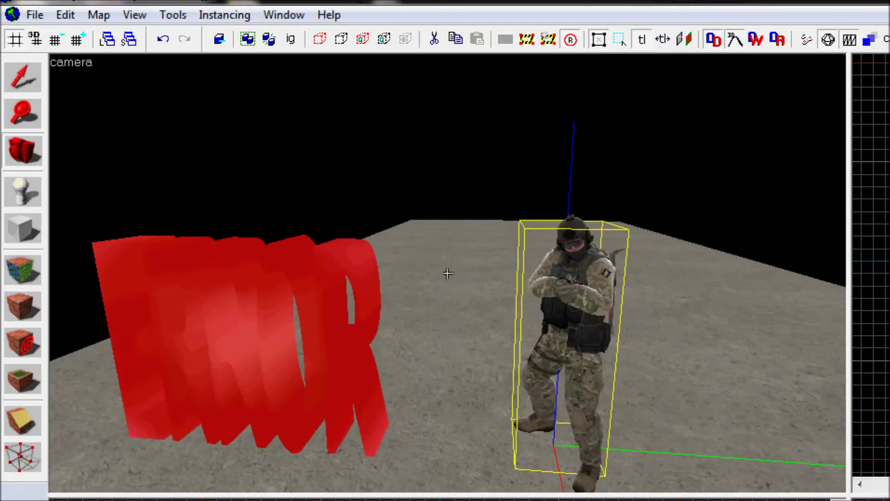
pyautogui.press('w')
pyautogui.press('s')
pyautogui.press('z')
pyautogui.click(25, 84)
pyautogui.click(400, 296)
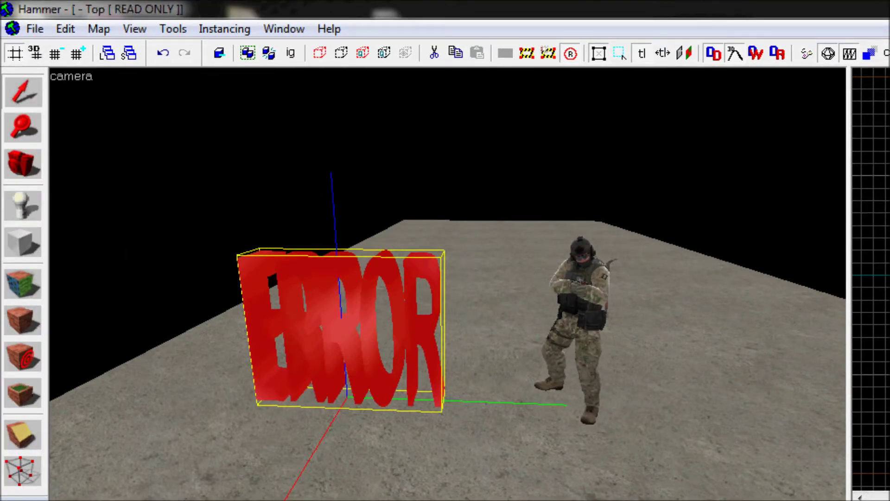
pyautogui.scroll(5, 480, 324)
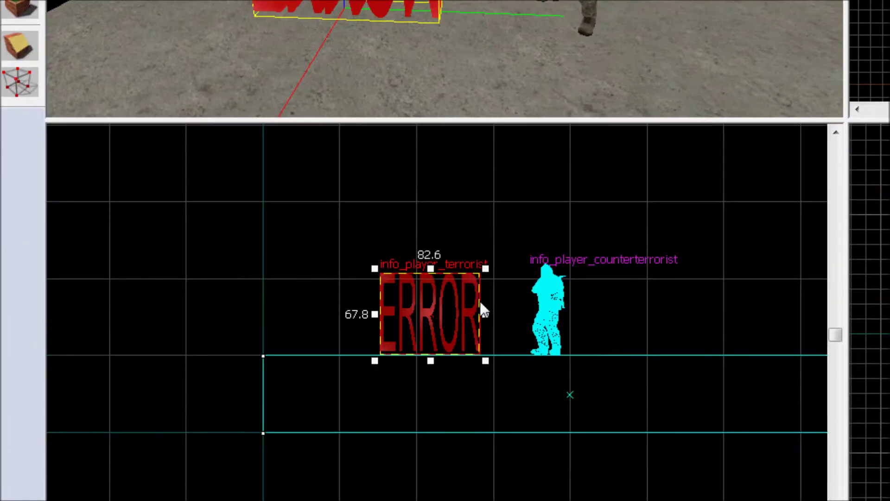
pyautogui.moveTo(436, 304); pyautogui.dragTo(465, 307)
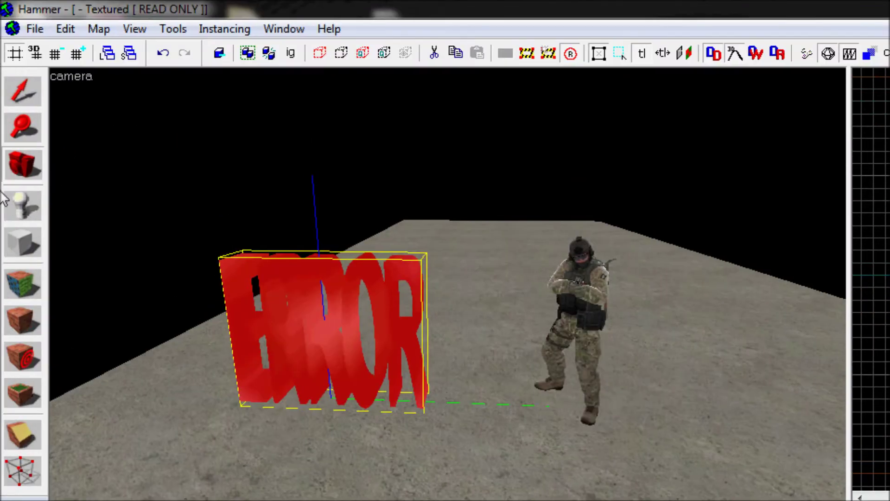
# Examine the floor block and both spawn entities from several angles in the 3D view
pyautogui.press('z')
pyautogui.press('s')
pyautogui.press('a')
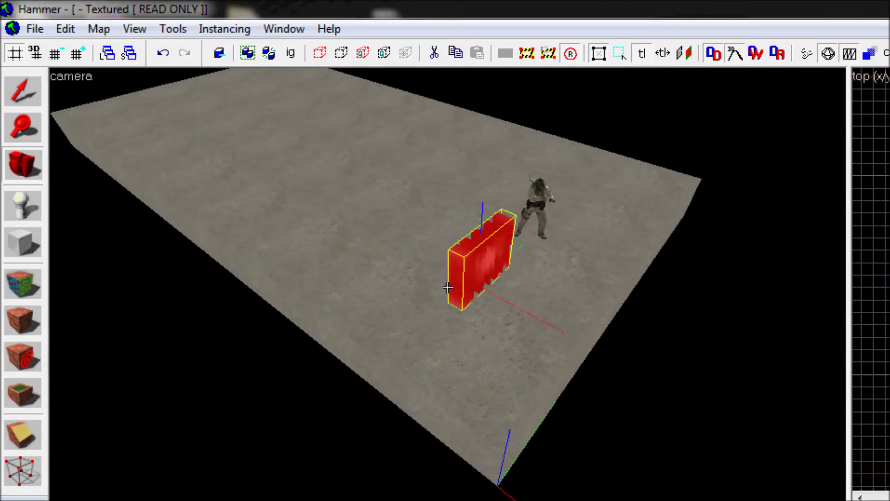
pyautogui.press('s')
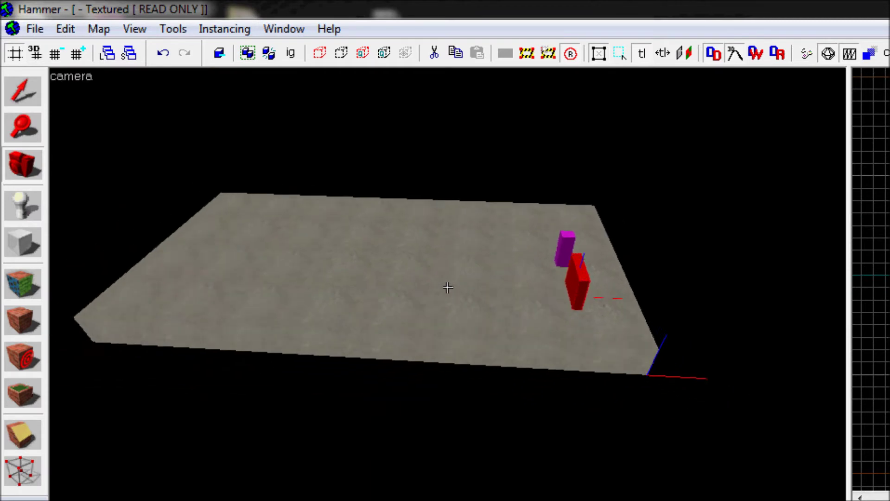
pyautogui.press('w')
pyautogui.press('s')
pyautogui.press('z')
pyautogui.press('z')
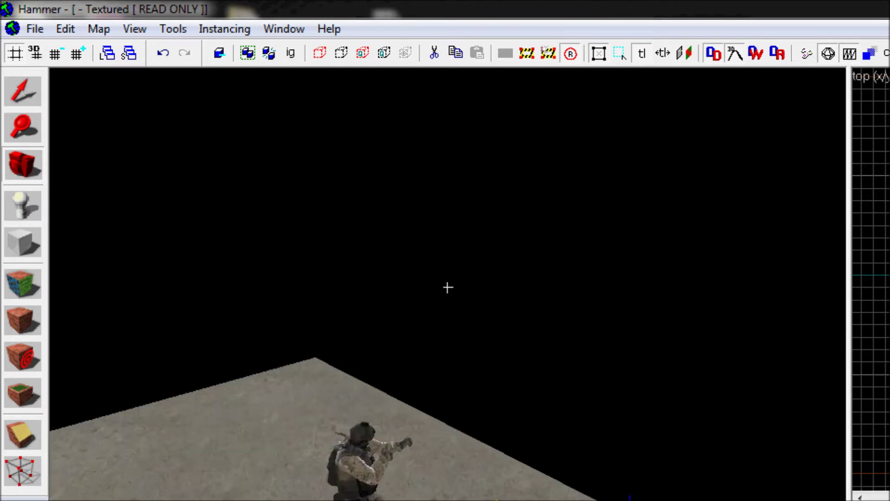
pyautogui.press('s')
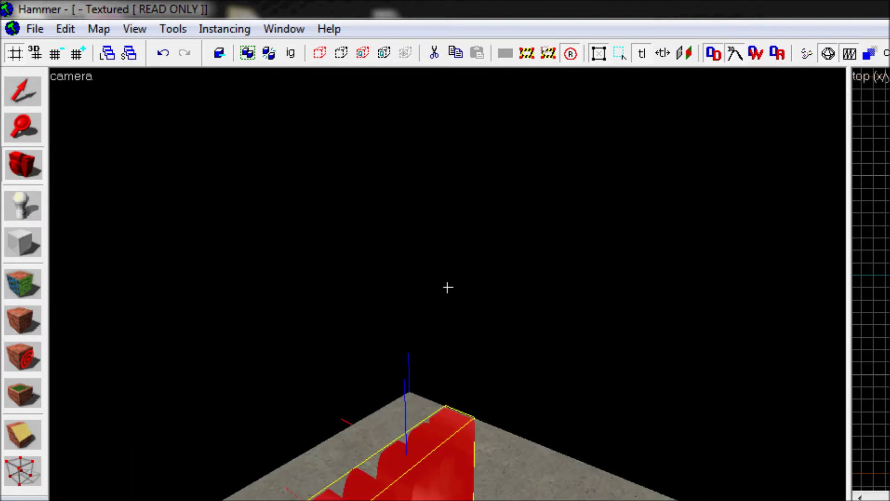
pyautogui.press('z')
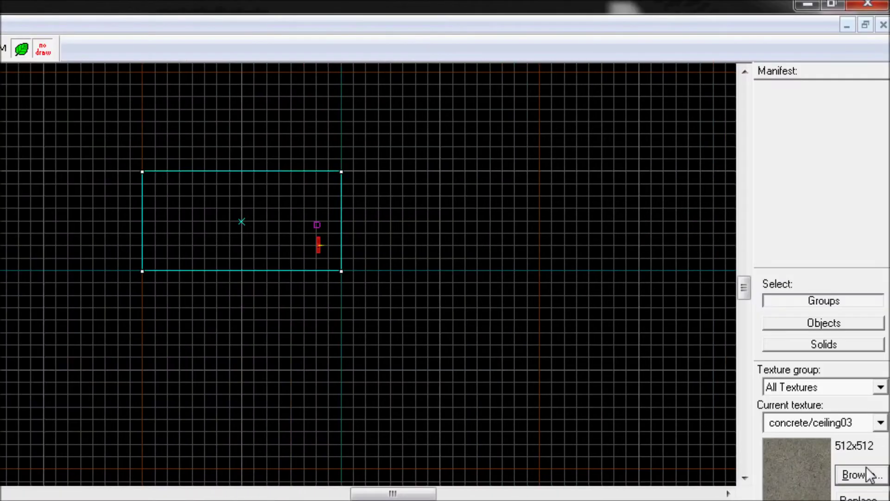
# Filter the textures by "wall" and choose brick/brickwall045a as the current texture
pyautogui.click(858, 475)
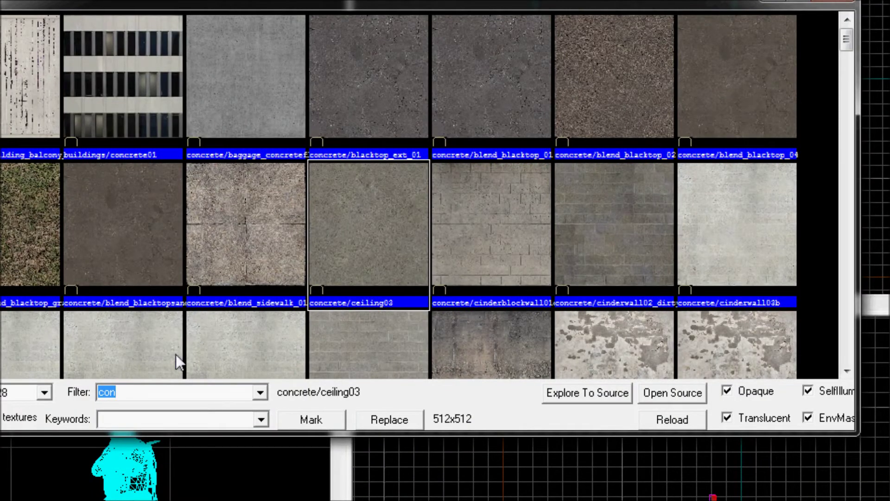
pyautogui.write('wall')
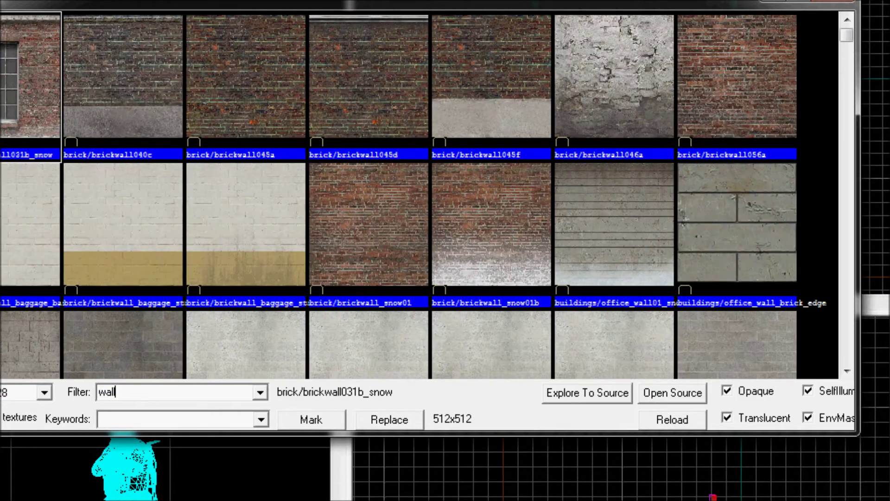
pyautogui.doubleClick(275, 57)
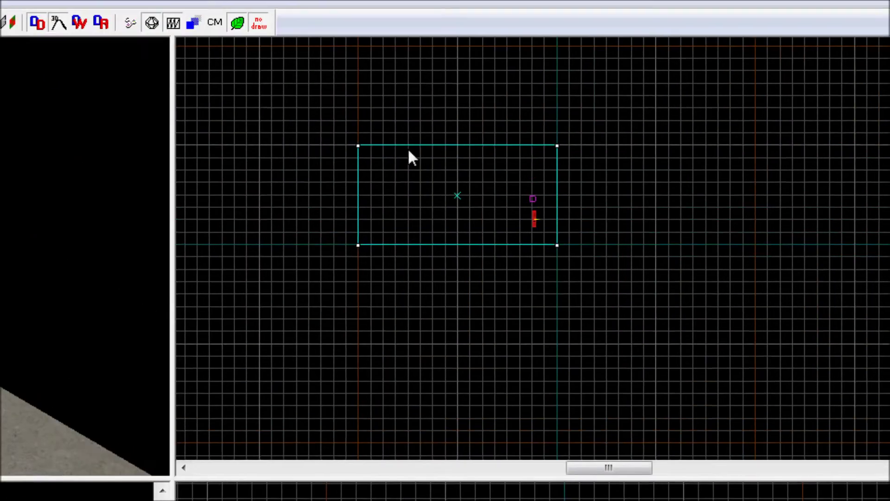
# Draw a block outline 1024 by 64 units along the floor's upper long edge in the top view
pyautogui.scroll(2, 409, 151)
pyautogui.moveTo(322, 144)
pyautogui.mouseDown()
pyautogui.moveTo(429, 126)
pyautogui.moveTo(689, 131)
pyautogui.moveTo(667, 132)
pyautogui.mouseUp()
pyautogui.scroll(2, 502, 132)
pyautogui.scroll(8, 502, 133)
pyautogui.scroll(-8, 503, 180)
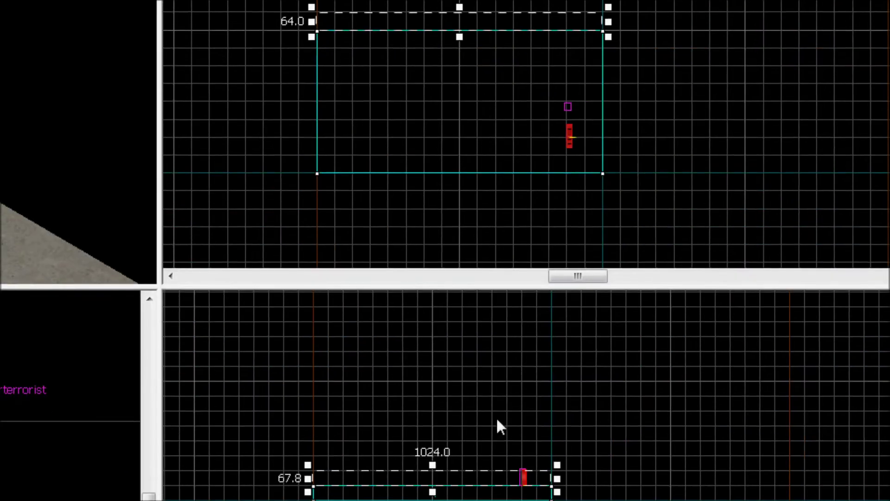
# Set the long wall block's height to 128 units above the floor and create it
pyautogui.scroll(7, 478, 496)
pyautogui.scroll(-5, 440, 476)
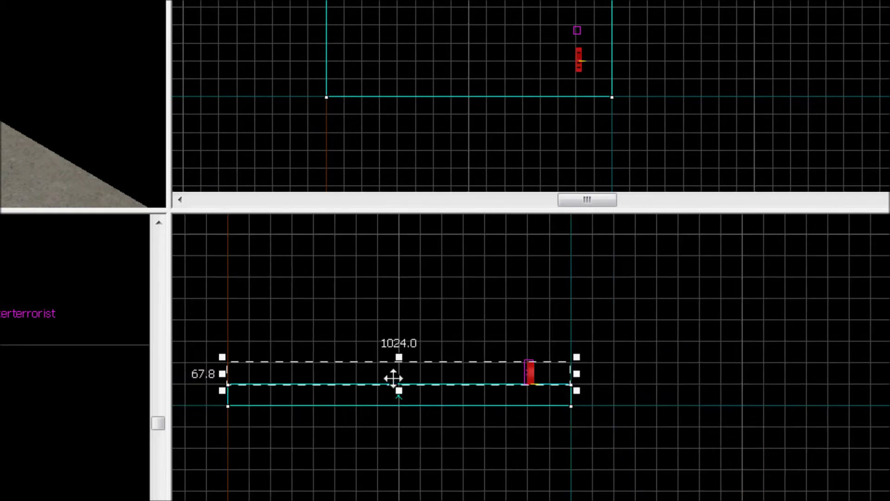
pyautogui.scroll(2, 393, 378)
pyautogui.moveTo(402, 348); pyautogui.dragTo(404, 307)
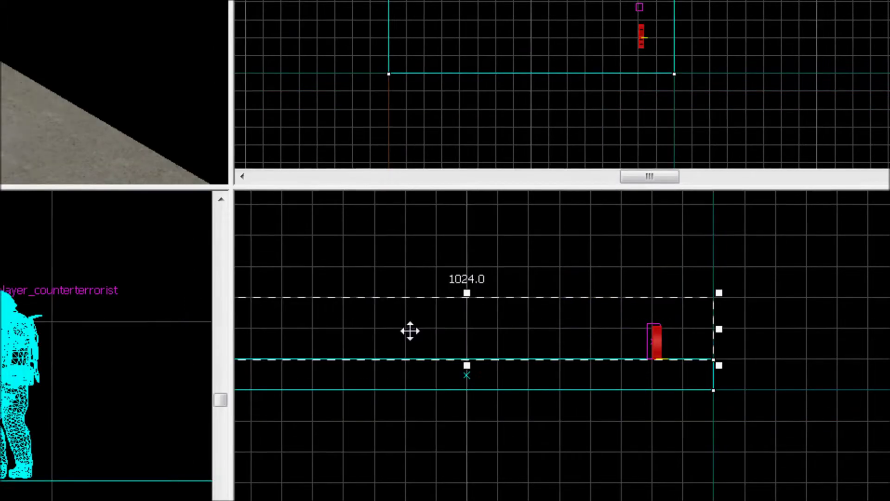
pyautogui.scroll(-2, 343, 362)
pyautogui.scroll(-1, 341, 365)
pyautogui.scroll(4, 229, 368)
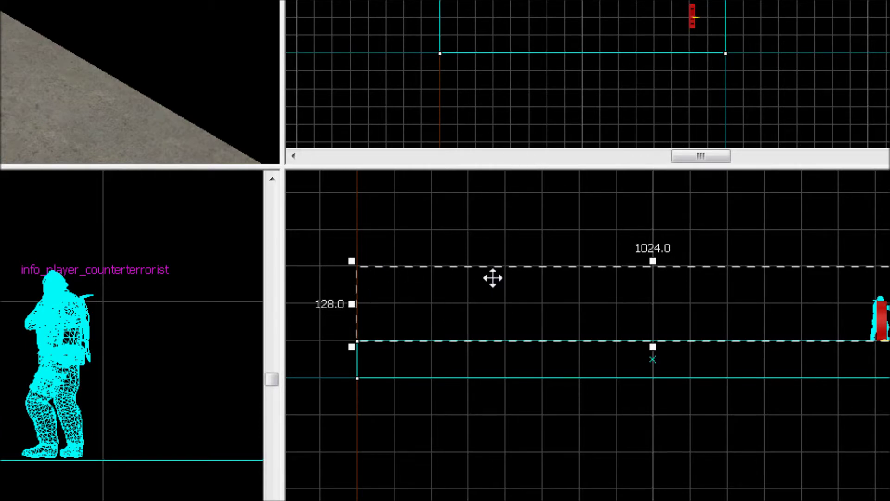
pyautogui.press('Return')
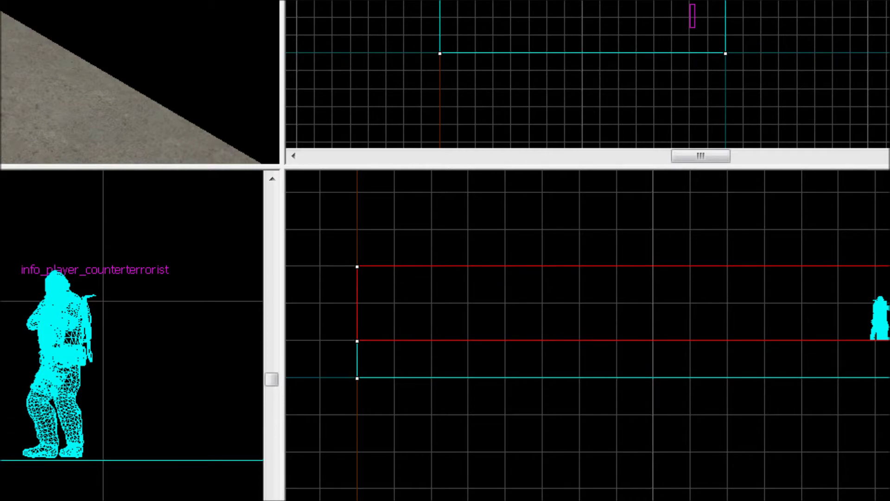
# Draw a second wall block, 64 by 576 units and 128 high, along the floor's short edge beside the spawn entities
pyautogui.press('z')
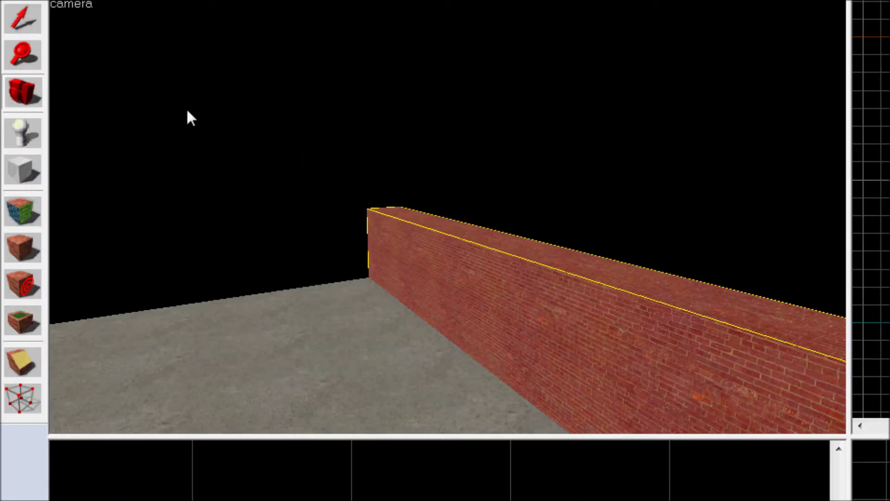
pyautogui.moveTo(447, 215); pyautogui.dragTo(447, 215)
pyautogui.press('s')
pyautogui.press('z')
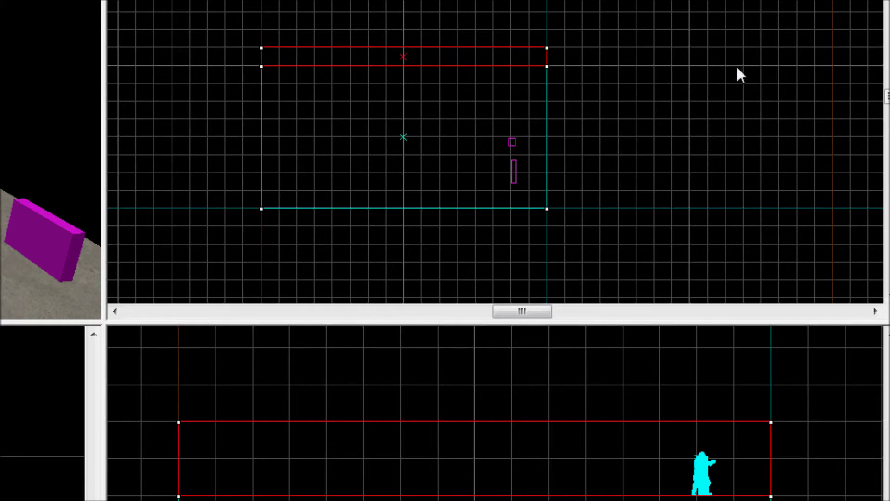
pyautogui.scroll(-2, 408, 420)
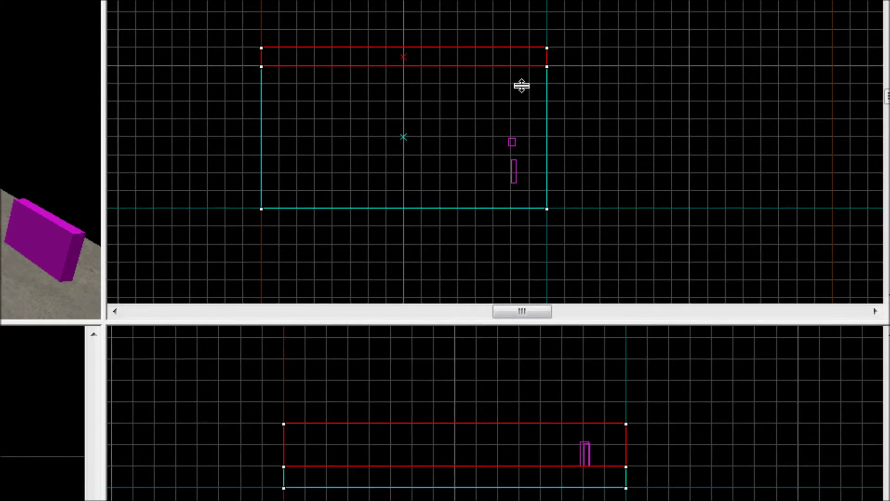
pyautogui.scroll(2, 567, 55)
pyautogui.moveTo(521, 13)
pyautogui.mouseDown()
pyautogui.moveTo(534, 28)
pyautogui.moveTo(562, 301)
pyautogui.mouseUp()
pyautogui.scroll(3, 648, 439)
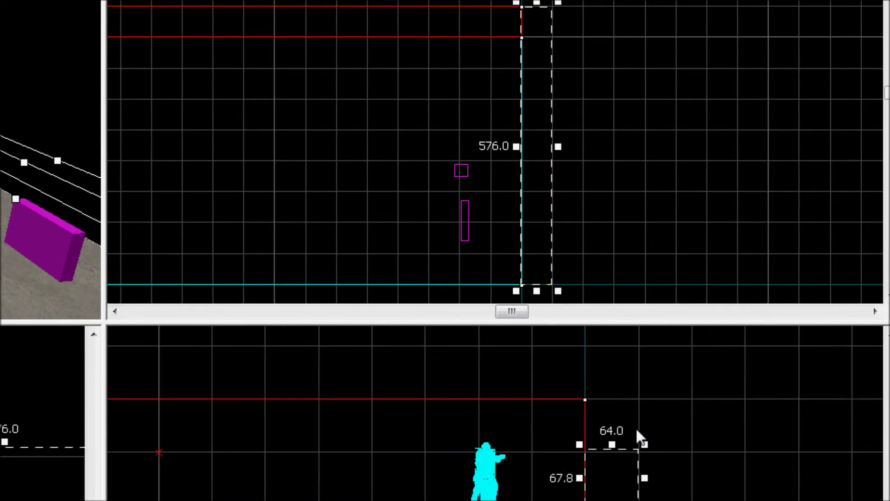
pyautogui.moveTo(608, 449); pyautogui.dragTo(608, 413)
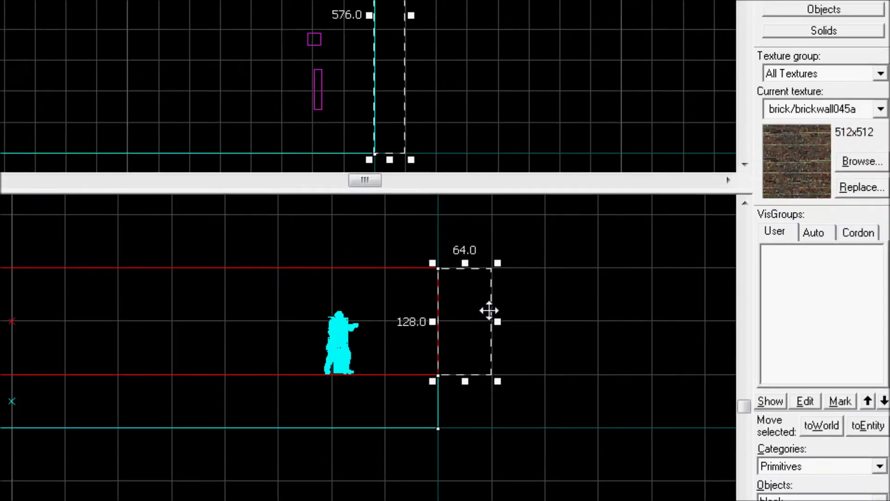
# Try adjusting the second wall block's thickness with a finer grid, and restore the coarser grid spacing
pyautogui.moveTo(496, 321)
pyautogui.mouseDown()
pyautogui.moveTo(475, 320)
pyautogui.moveTo(550, 318)
pyautogui.moveTo(507, 319)
pyautogui.mouseUp()
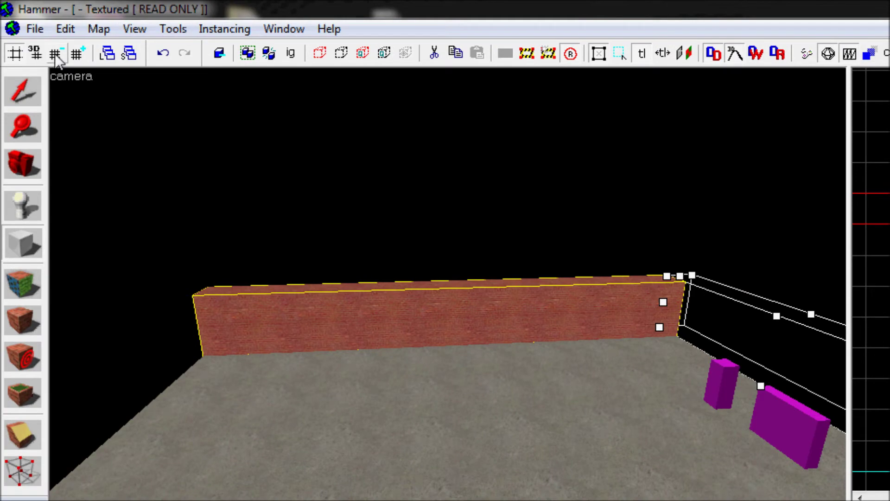
pyautogui.click(55, 54)
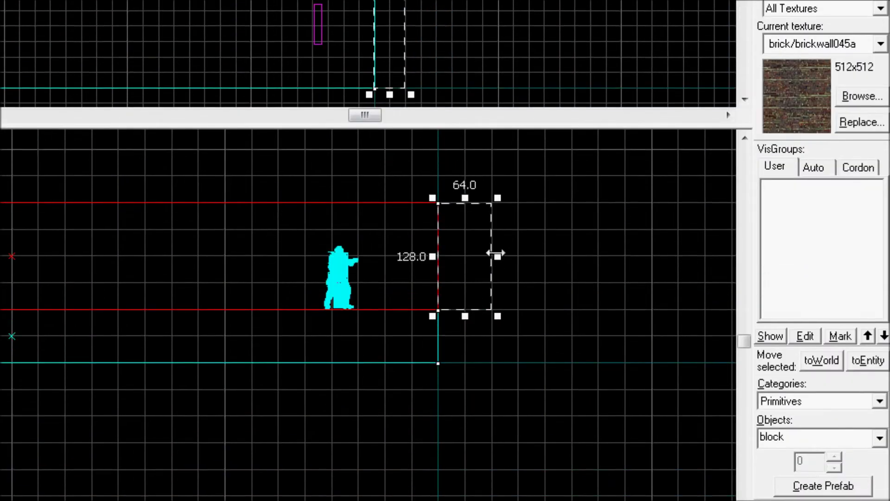
pyautogui.moveTo(497, 254)
pyautogui.mouseDown()
pyautogui.moveTo(463, 252)
pyautogui.moveTo(497, 254)
pyautogui.mouseUp()
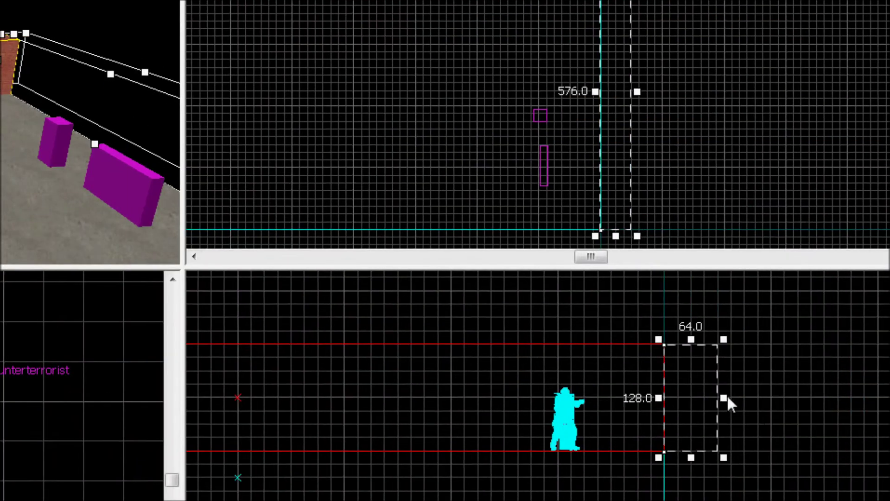
pyautogui.moveTo(724, 397)
pyautogui.mouseDown()
pyautogui.moveTo(687, 400)
pyautogui.moveTo(722, 398)
pyautogui.mouseUp()
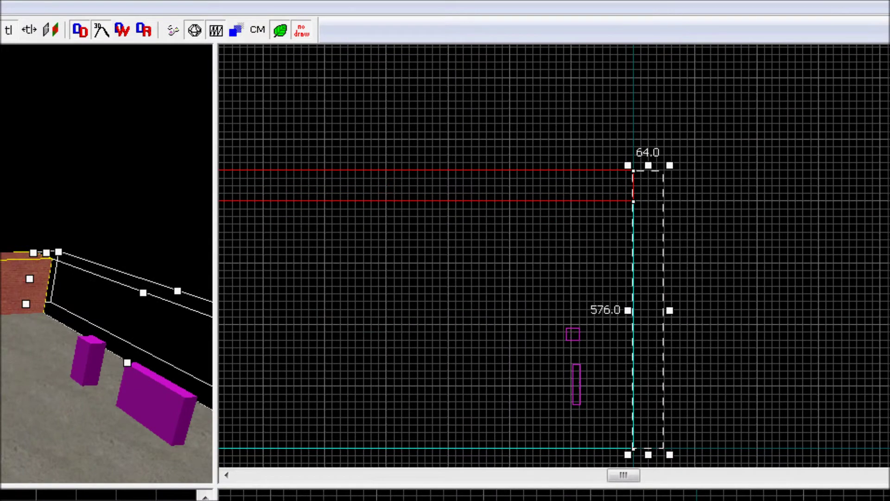
pyautogui.press(']')
pyautogui.press(']')
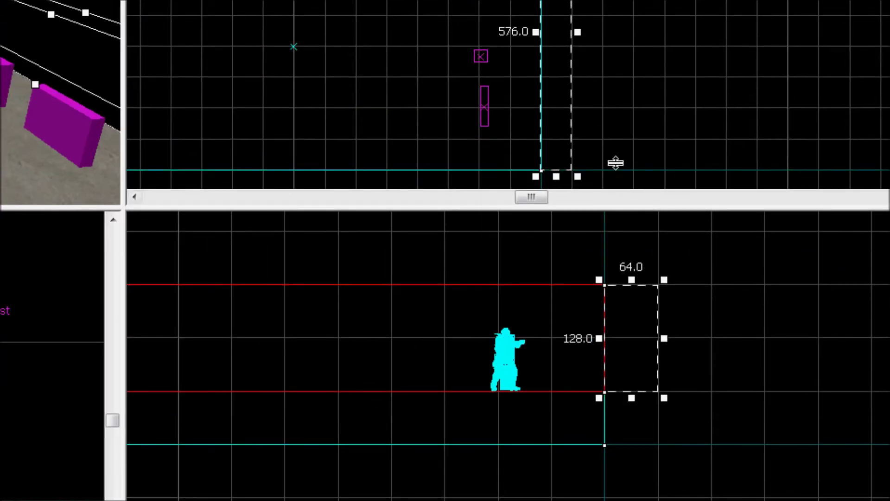
# Create the short-side brick wall and view both walls from above in the 3D view
pyautogui.press('Return')
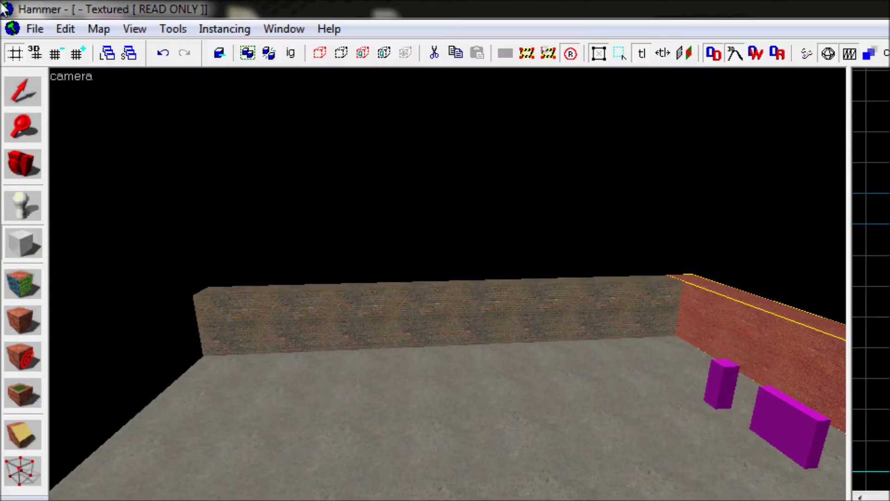
pyautogui.press('z')
pyautogui.press('s')
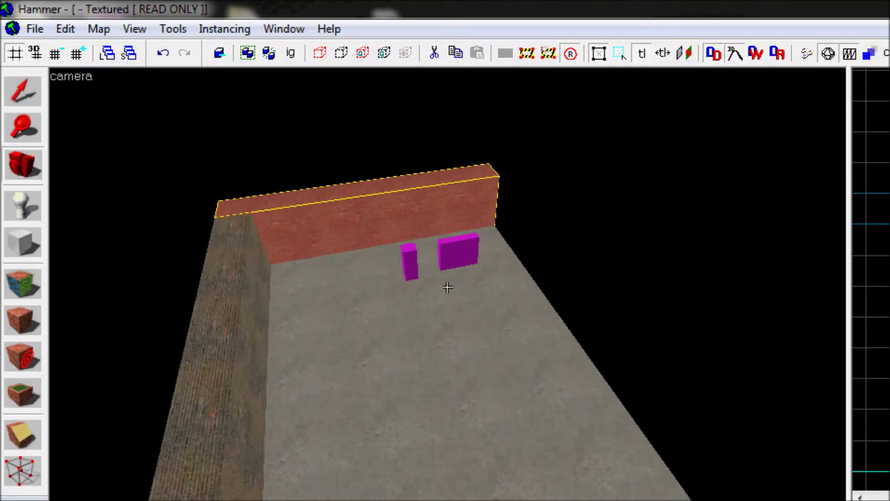
pyautogui.press('s')
pyautogui.moveTo(430, 274); pyautogui.dragTo(458, 269)
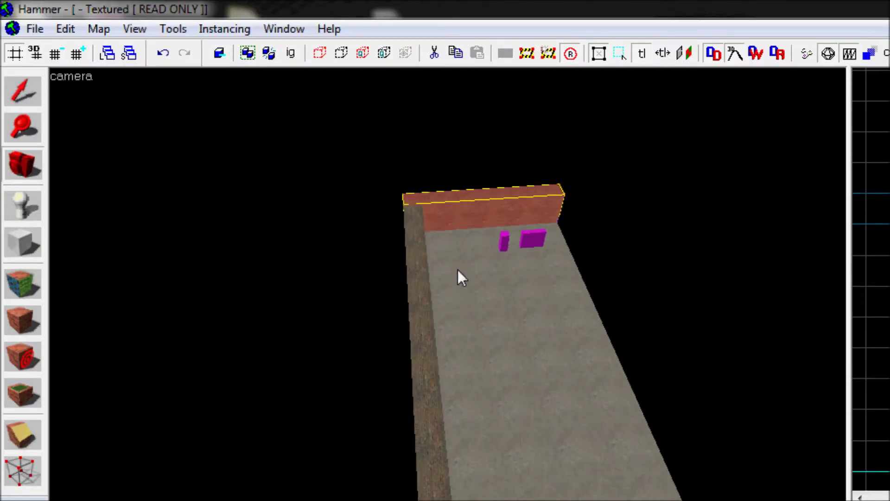
pyautogui.moveTo(315, 210); pyautogui.dragTo(447, 287)
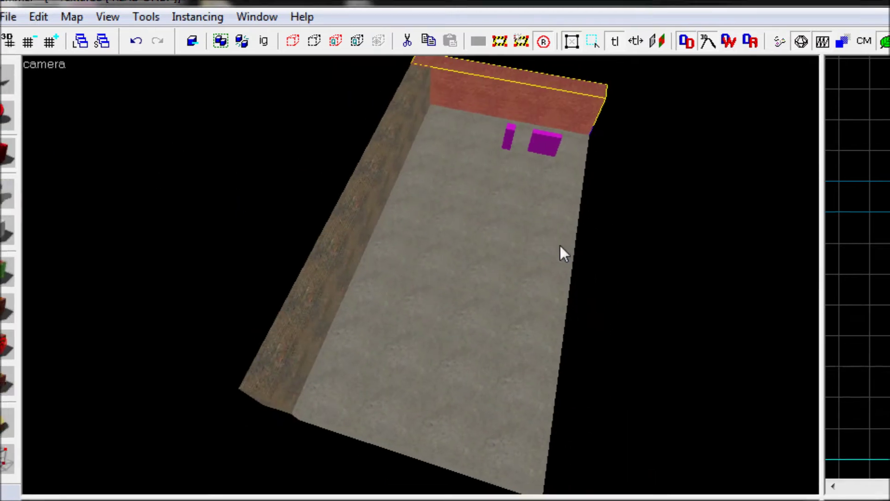
# Duplicate the long brick wall onto the opposite long edge of the floor
pyautogui.click(22, 98)
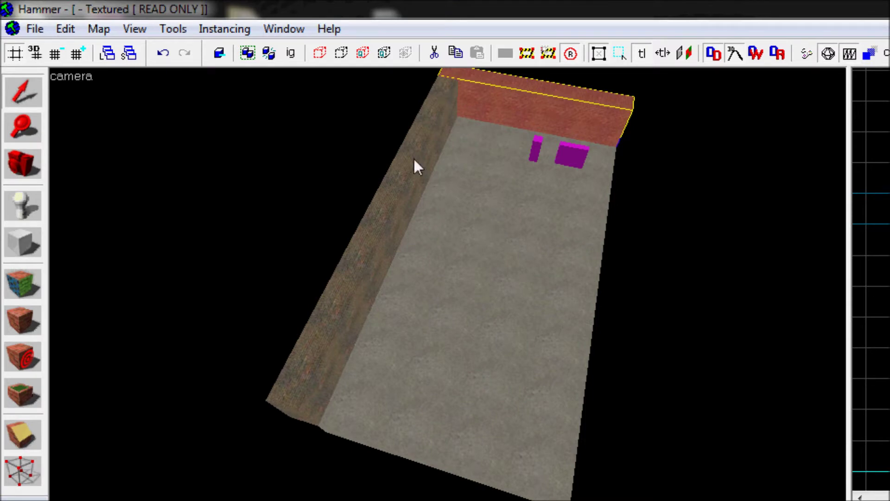
pyautogui.click(397, 181)
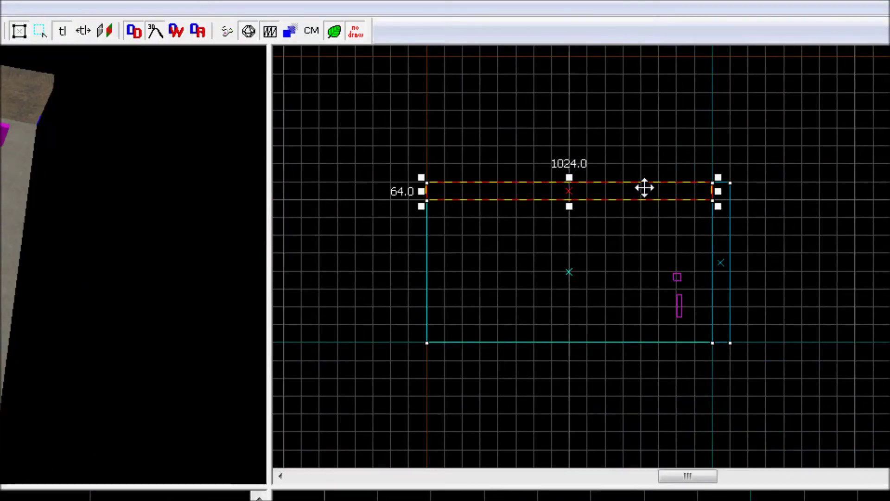
pyautogui.moveTo(644, 188)
pyautogui.mouseDown()
pyautogui.moveTo(651, 344)
pyautogui.moveTo(668, 226)
pyautogui.moveTo(660, 189)
pyautogui.moveTo(640, 189)
pyautogui.moveTo(655, 189)
pyautogui.moveTo(650, 311)
pyautogui.moveTo(668, 342)
pyautogui.moveTo(652, 346)
pyautogui.mouseUp()
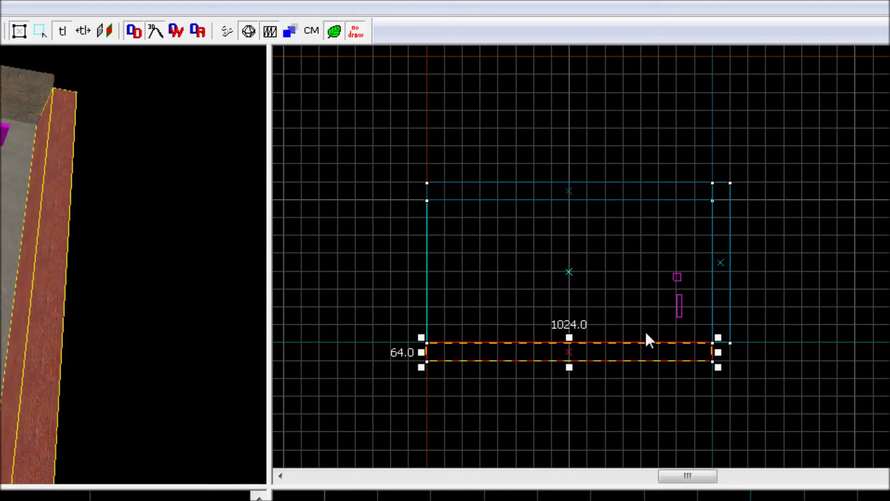
# Extend the short wall beside the spawn entities to 640 units so it meets the duplicated long wall's outer edge
pyautogui.scroll(3, 646, 305)
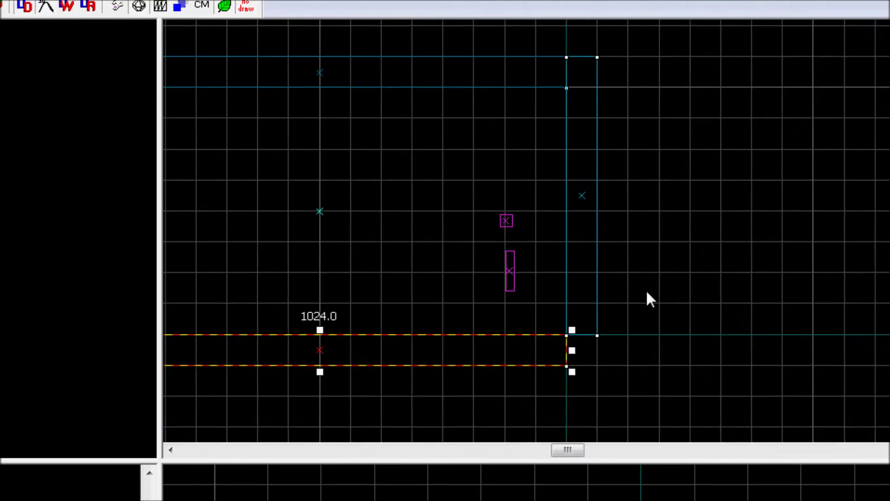
pyautogui.scroll(-1, 651, 298)
pyautogui.click(601, 301)
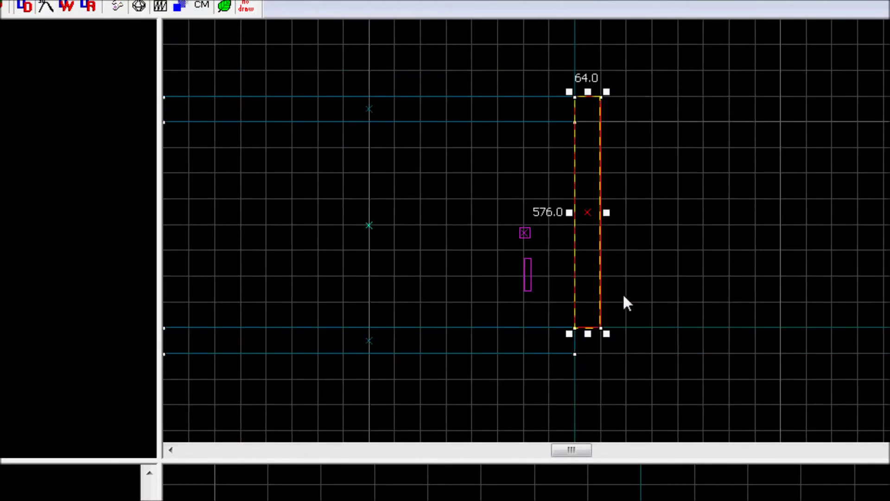
pyautogui.scroll(1, 607, 333)
pyautogui.moveTo(583, 332); pyautogui.dragTo(585, 363)
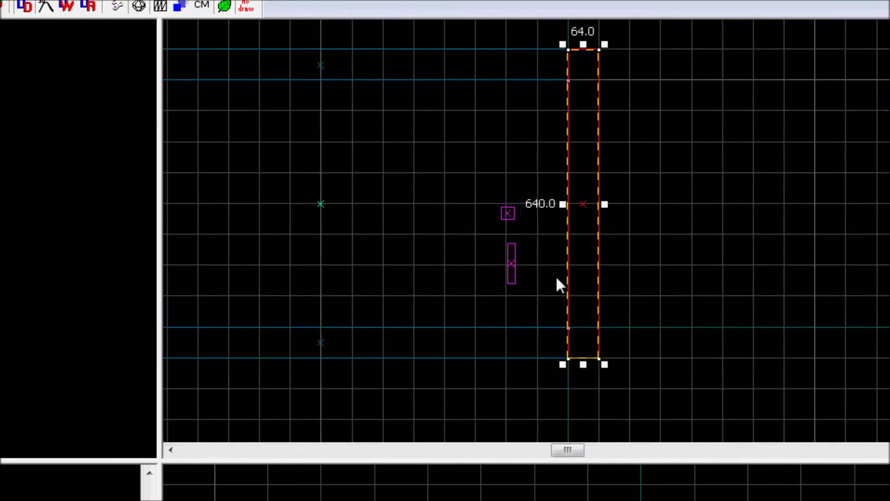
# Duplicate the 640-unit wall onto the floor's opposite short edge to enclose the room, and clear the selection
pyautogui.scroll(-2, 558, 278)
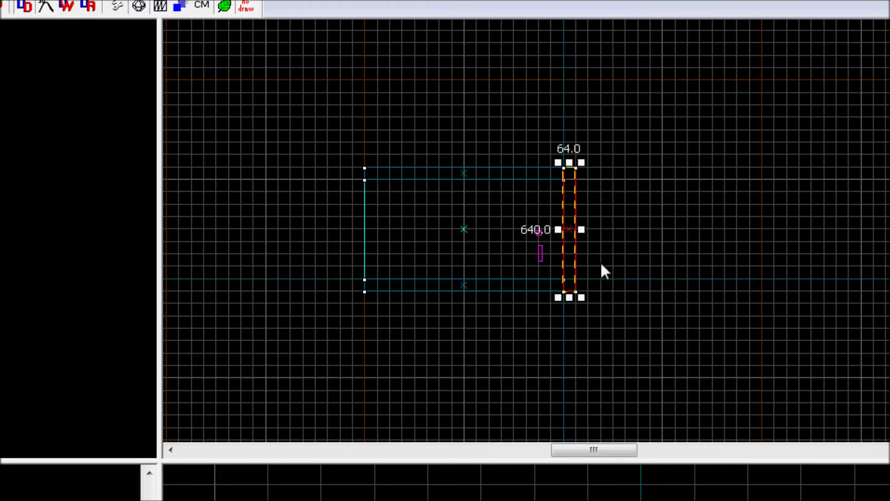
pyautogui.scroll(1, 601, 266)
pyautogui.keyDown('shift'); pyautogui.moveTo(554, 238); pyautogui.dragTo(244, 238); pyautogui.keyUp('shift')
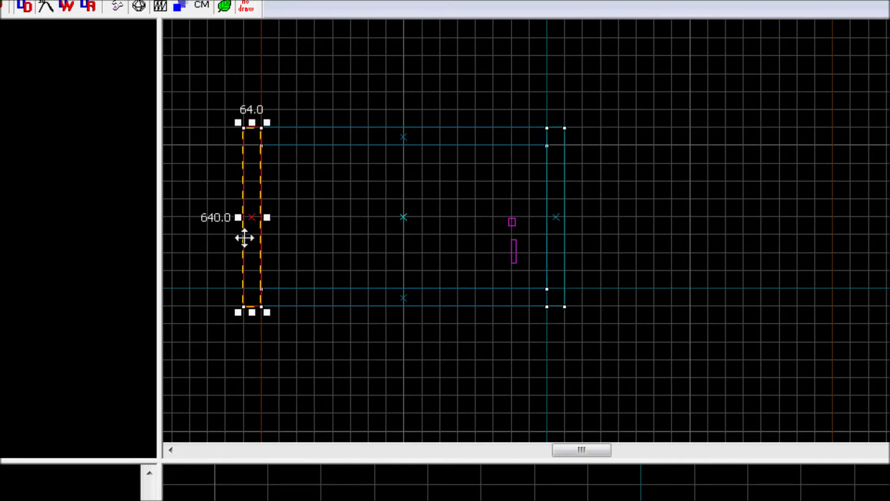
pyautogui.click(436, 246)
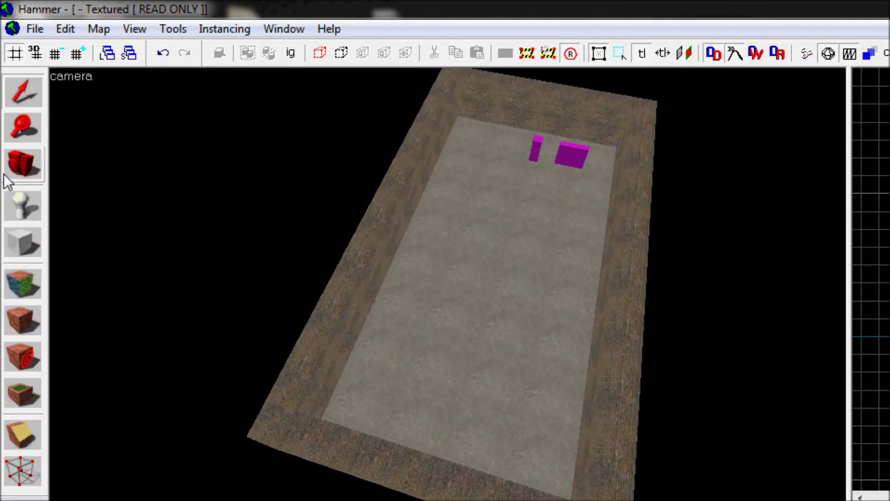
# Examine the four brick walls, their corners and the spawn entities from inside and above in the 3D view
pyautogui.click(10, 172)
pyautogui.moveTo(448, 287); pyautogui.dragTo(447, 288)
pyautogui.moveTo(447, 287)
pyautogui.press('z')
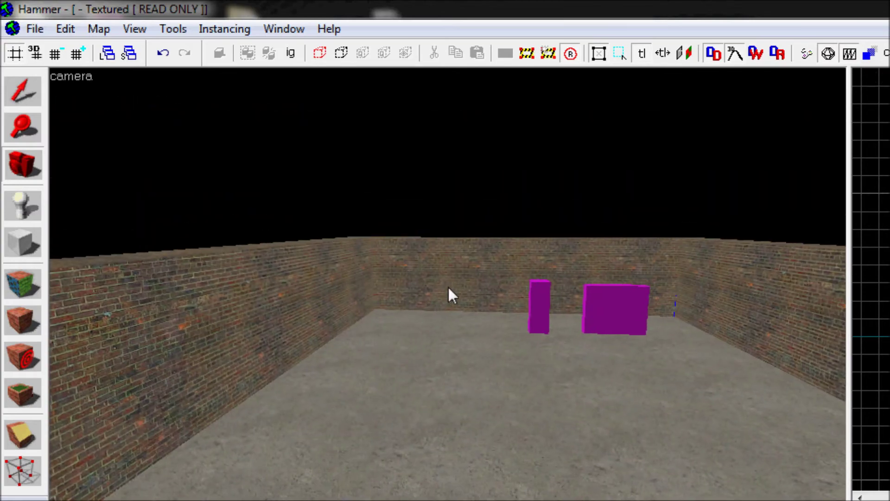
pyautogui.press('z')
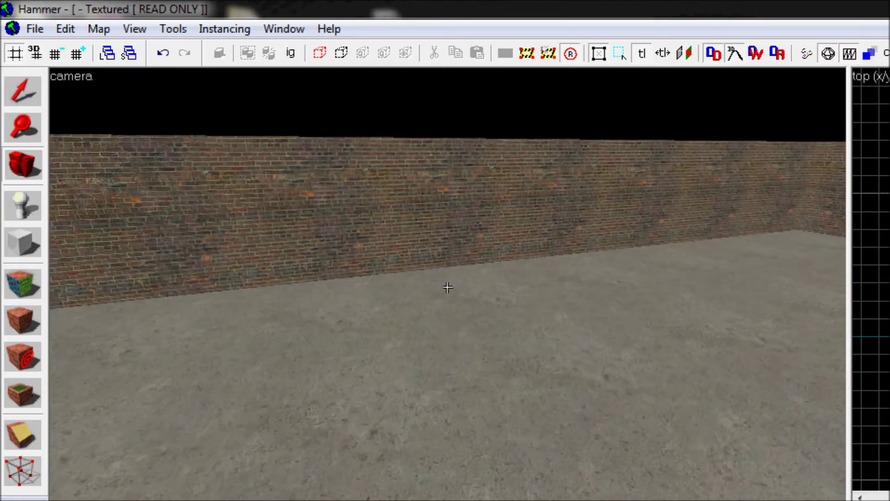
pyautogui.press('a')
pyautogui.press('s')
pyautogui.press('z')
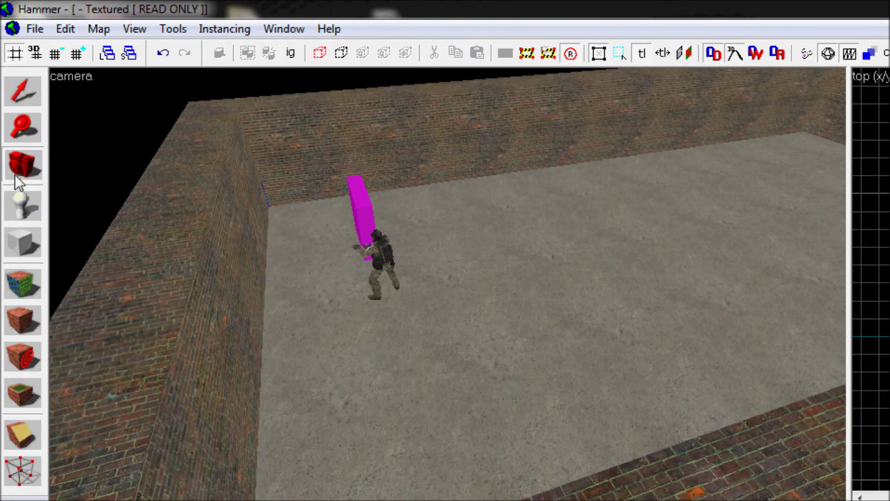
pyautogui.press('z')
pyautogui.press('s')
pyautogui.press('a')
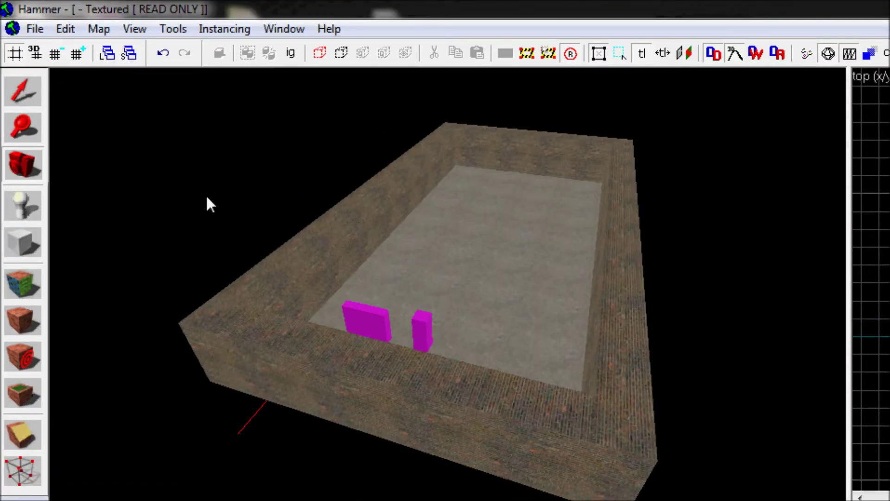
pyautogui.press('z')
pyautogui.press('w')
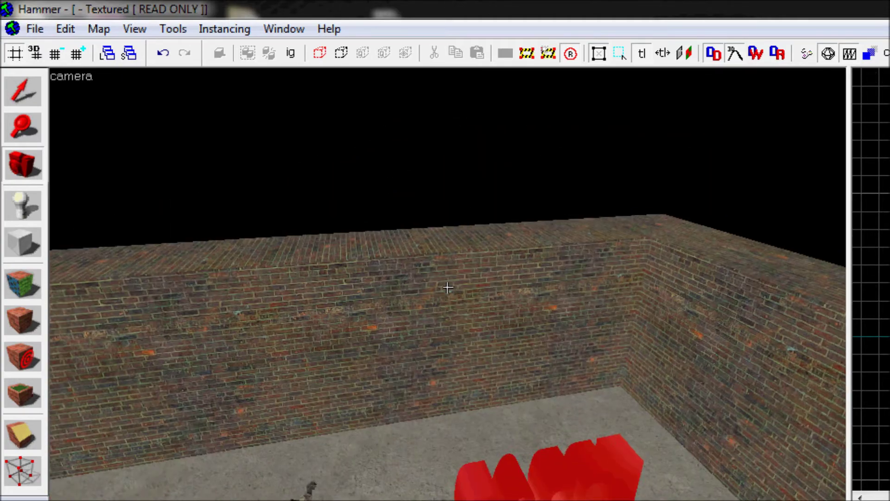
pyautogui.press('s')
pyautogui.press('z')
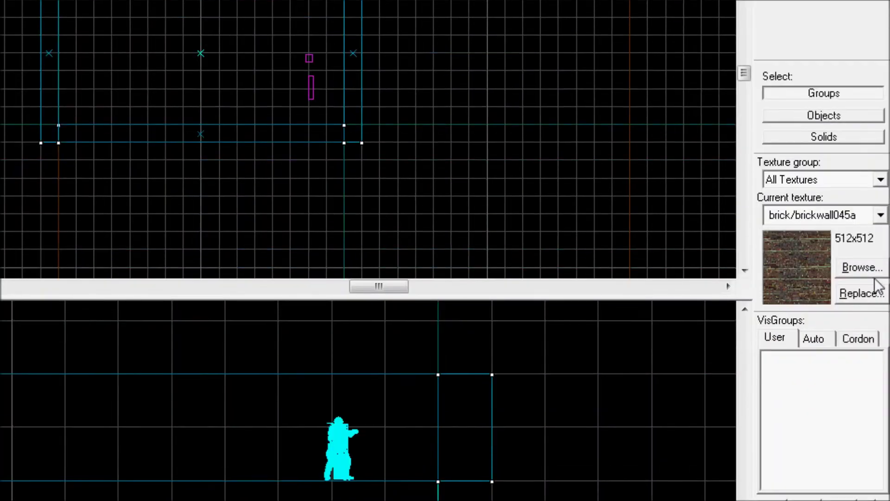
# Filter the textures by "skybox" and make tools/toolsskybox the current texture
pyautogui.click(863, 268)
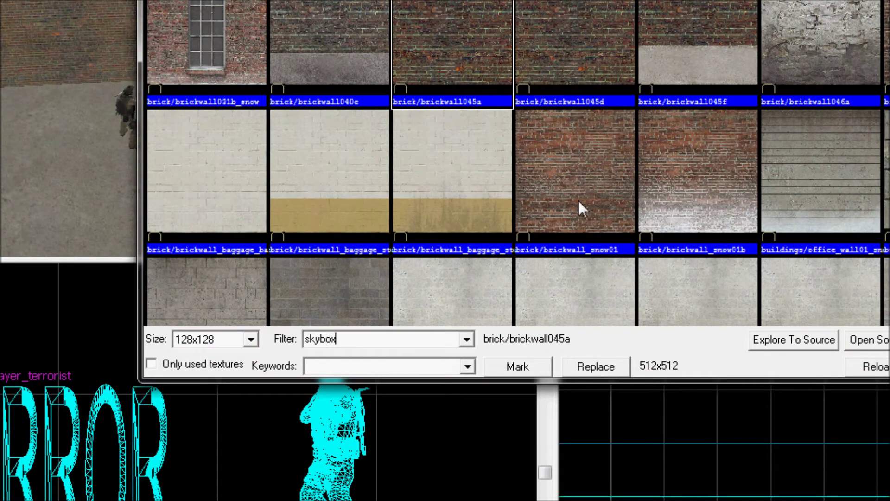
pyautogui.press('Return')
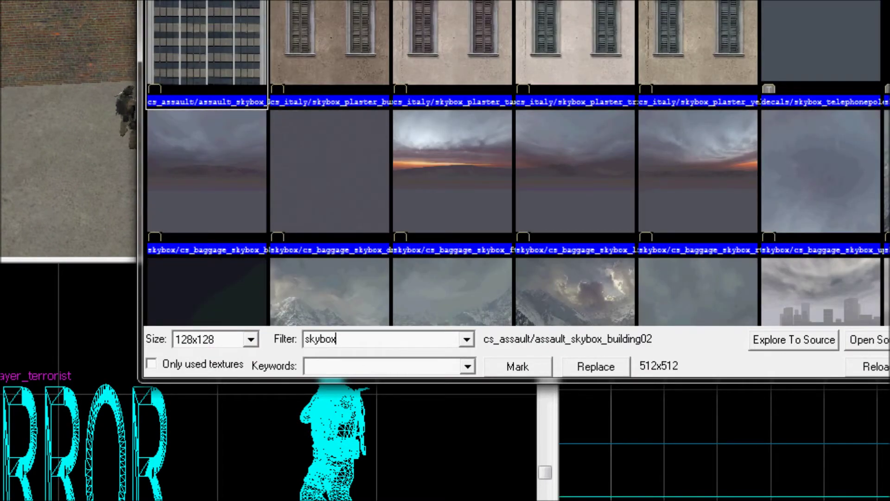
pyautogui.scroll(-15, 518, 163)
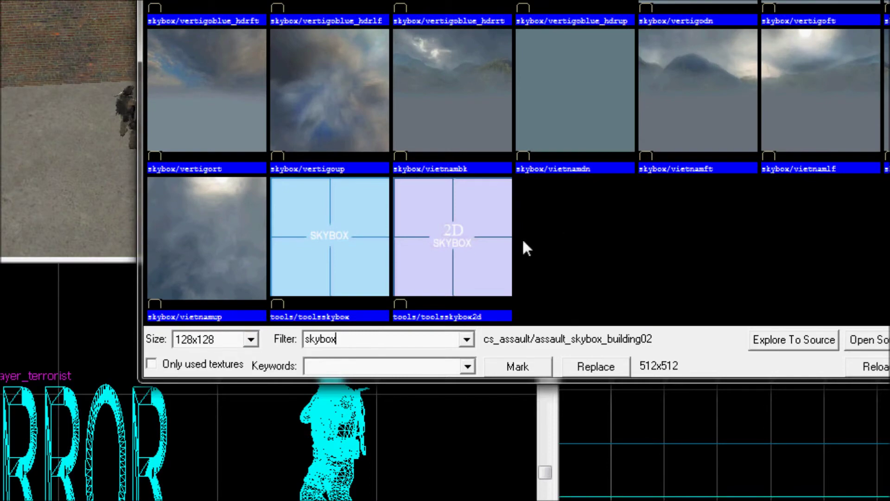
pyautogui.doubleClick(343, 242)
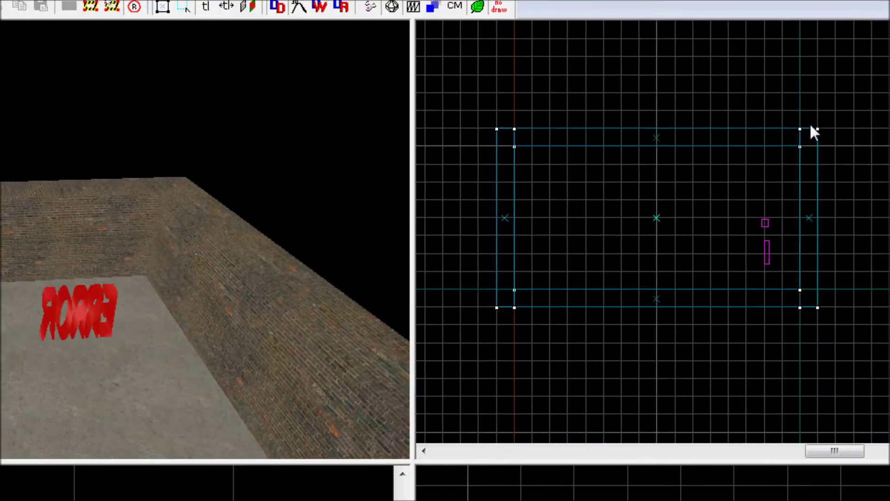
# Outline a skybox block over the full outer footprint of the four walls, 1152 units long
pyautogui.scroll(-3, 704, 189)
pyautogui.scroll(5, 632, 178)
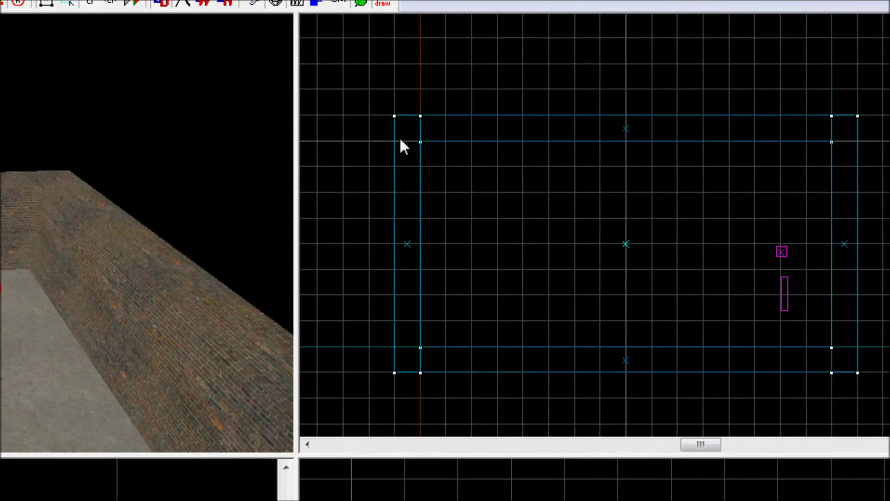
pyautogui.keyDown('shift'); pyautogui.moveTo(394, 116); pyautogui.dragTo(661, 309); pyautogui.keyUp('shift')
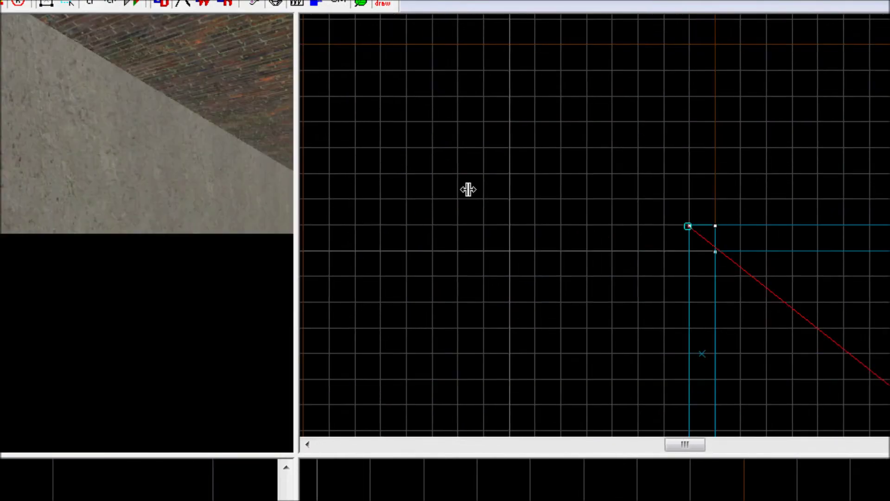
pyautogui.scroll(-2, 553, 274)
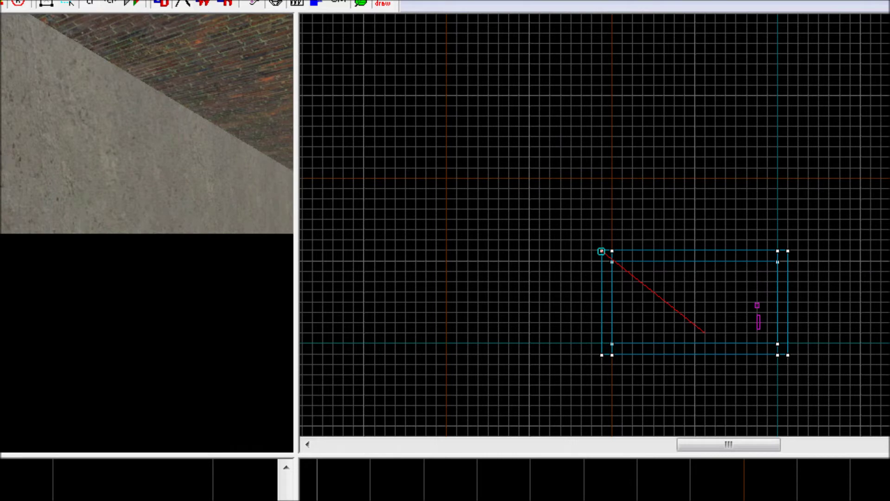
pyautogui.moveTo(601, 251)
pyautogui.mouseDown()
pyautogui.moveTo(555, 172)
pyautogui.moveTo(579, 200)
pyautogui.mouseUp()
pyautogui.scroll(3, 554, 254)
pyautogui.moveTo(541, 223)
pyautogui.mouseDown()
pyautogui.moveTo(701, 343)
pyautogui.moveTo(826, 323)
pyautogui.moveTo(848, 351)
pyautogui.moveTo(889, 500)
pyautogui.moveTo(889, 320)
pyautogui.mouseUp()
pyautogui.scroll(-7, 844, 347)
pyautogui.scroll(7, 889, 343)
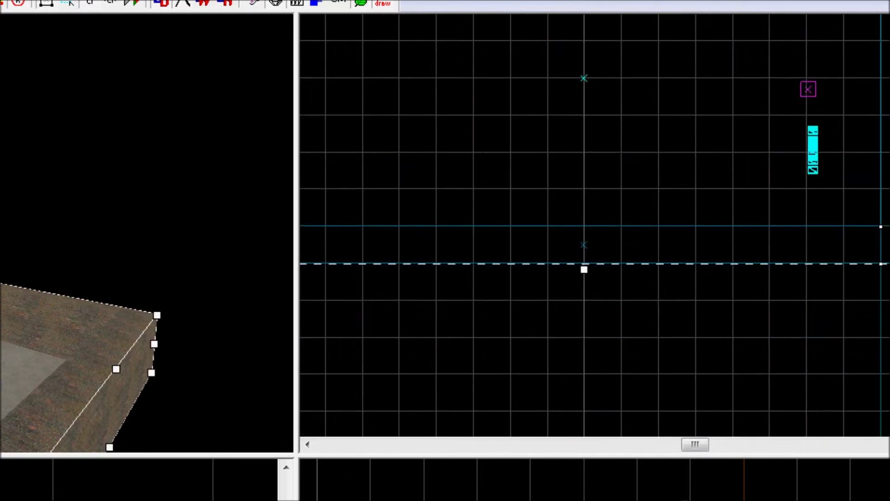
# Place the outlined block directly on top of the walls with a height of 65 units and create it
pyautogui.scroll(-5, 838, 298)
pyautogui.scroll(3, 713, 188)
pyautogui.scroll(-2, 700, 227)
pyautogui.scroll(-1, 700, 227)
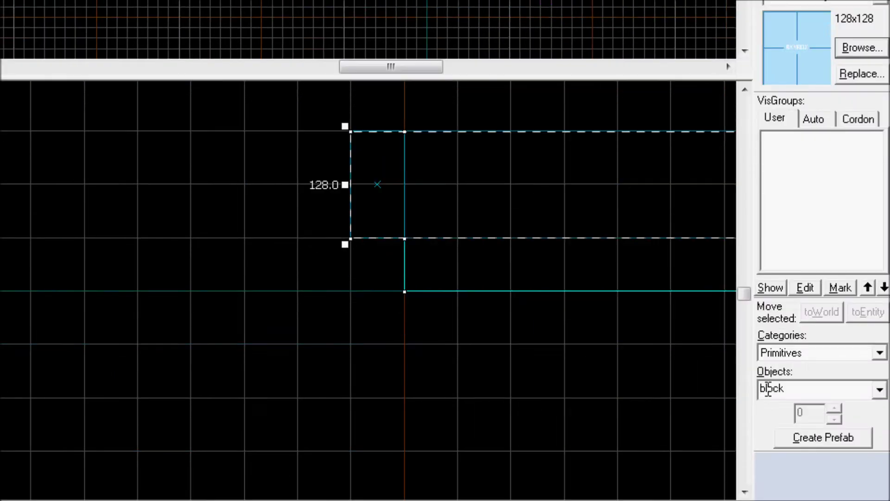
pyautogui.scroll(-2, 425, 239)
pyautogui.scroll(-1, 425, 239)
pyautogui.scroll(2, 642, 249)
pyautogui.scroll(-2, 432, 314)
pyautogui.scroll(2, 299, 279)
pyautogui.moveTo(316, 329); pyautogui.dragTo(324, 243)
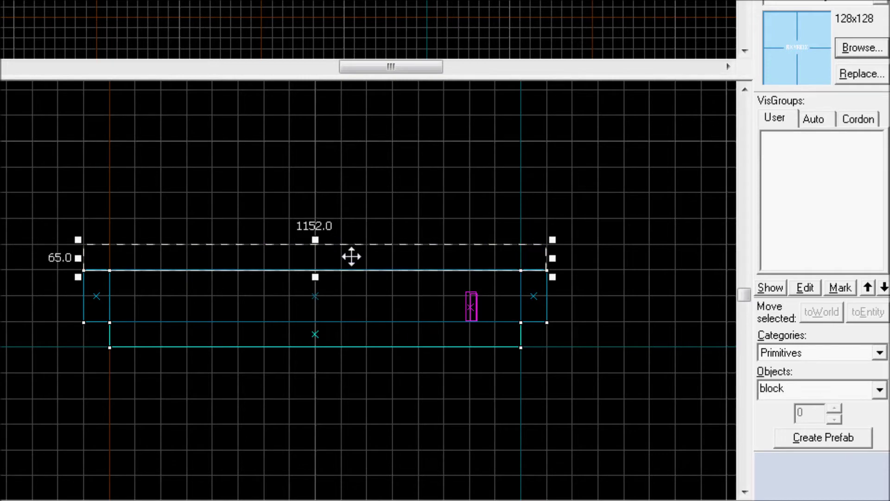
pyautogui.press('Return')
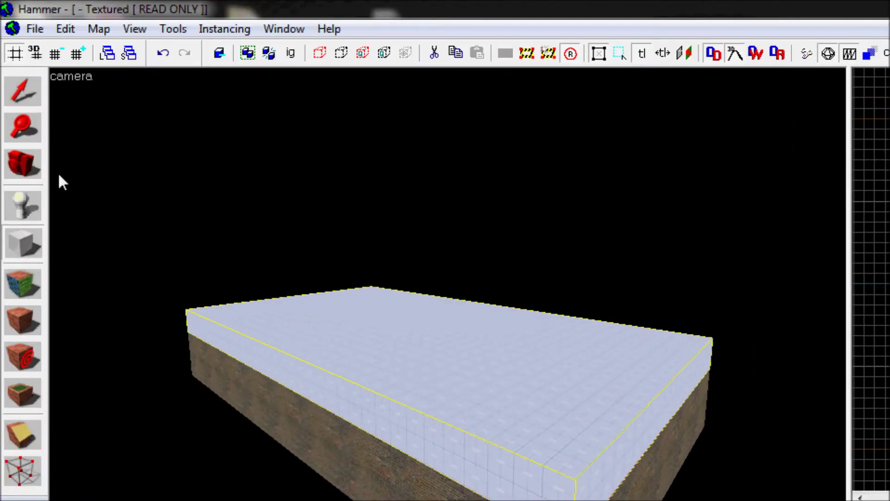
# Go inside the enclosed room in the 3D view and select the counter-terrorist spawn, followed by the terrorist spawn
pyautogui.click(34, 165)
pyautogui.moveTo(448, 287); pyautogui.dragTo(447, 287)
pyautogui.press('w')
pyautogui.click(24, 93)
pyautogui.click(469, 297)
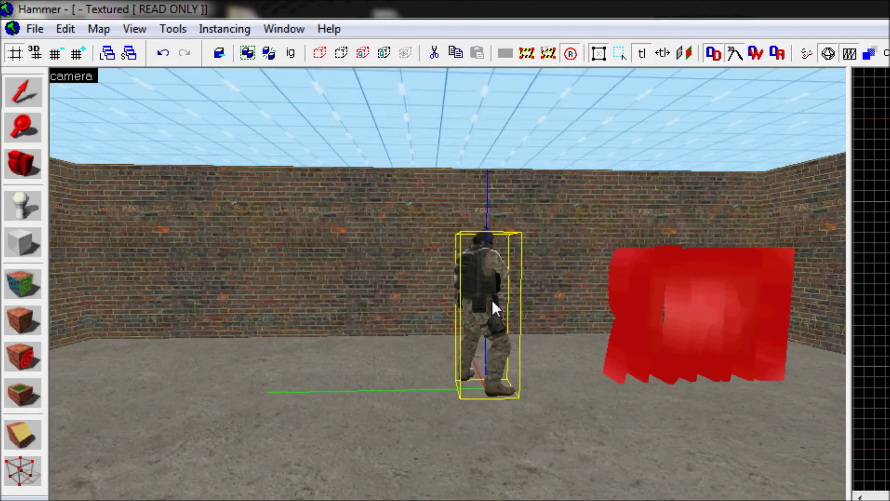
pyautogui.click(689, 317)
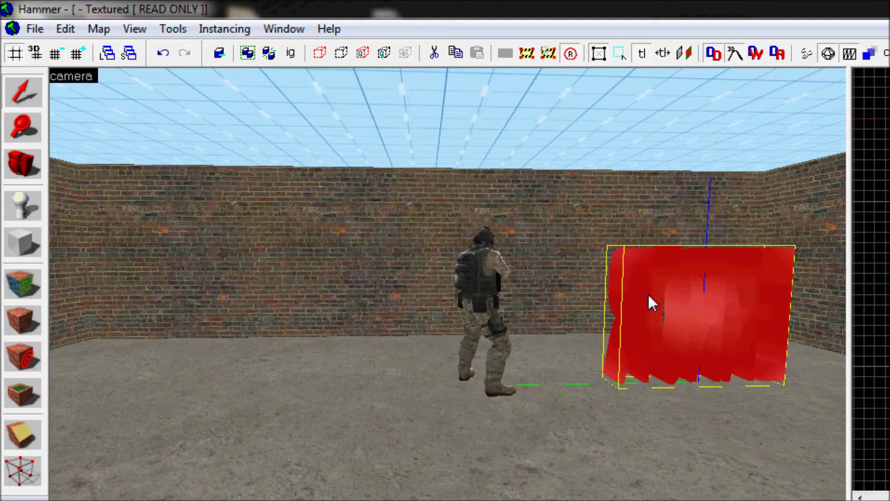
# Examine the skybox ceiling, the brick walls and the spawn entities from several viewpoints in the 3D view
pyautogui.click(35, 166)
pyautogui.press('s')
pyautogui.moveTo(447, 287); pyautogui.dragTo(448, 286)
pyautogui.press('a')
pyautogui.press('w')
pyautogui.moveTo(513, 282); pyautogui.dragTo(447, 287)
pyautogui.press('w')
pyautogui.press('w')
pyautogui.press('w')
pyautogui.press('w')
pyautogui.press('z')
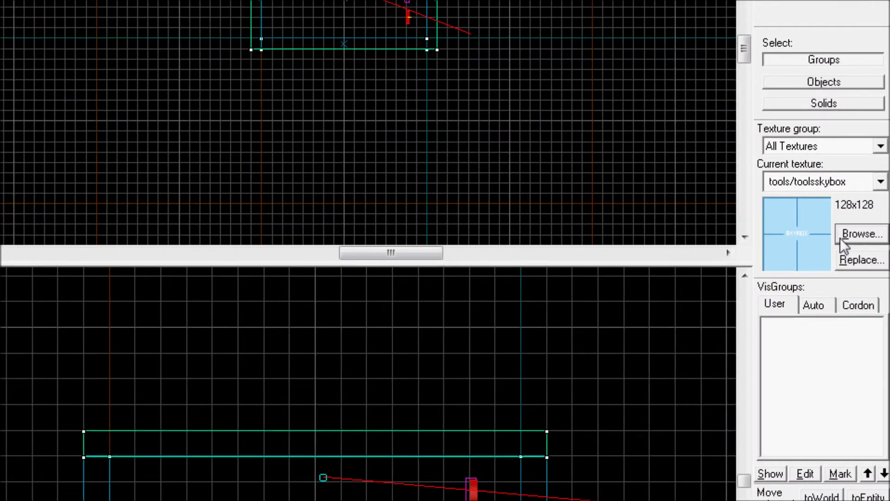
# Filter the textures by "wall" and apply brick/brickwall046a to the wall behind the spawn entities and the adjoining wall's inner face
pyautogui.click(840, 235)
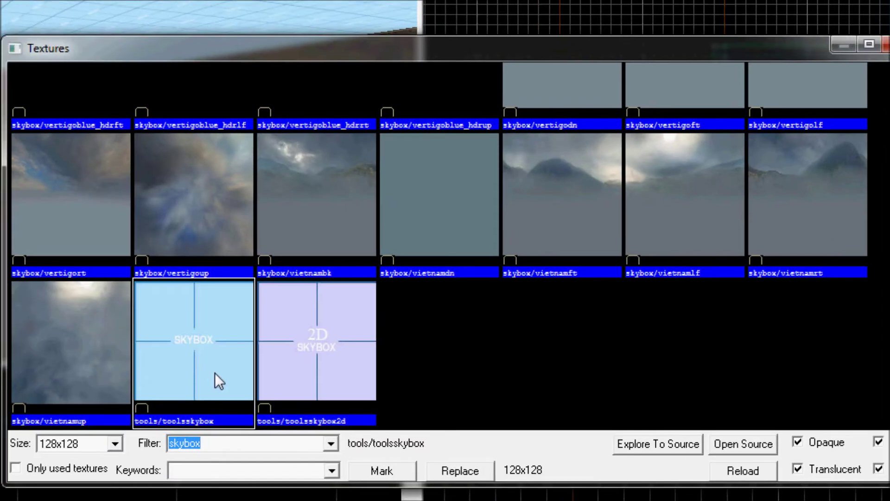
pyautogui.write('wall')
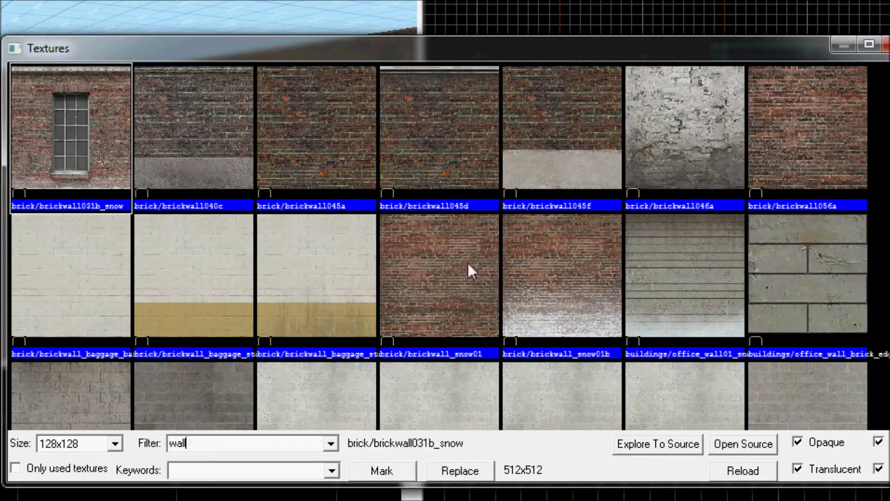
pyautogui.doubleClick(652, 150)
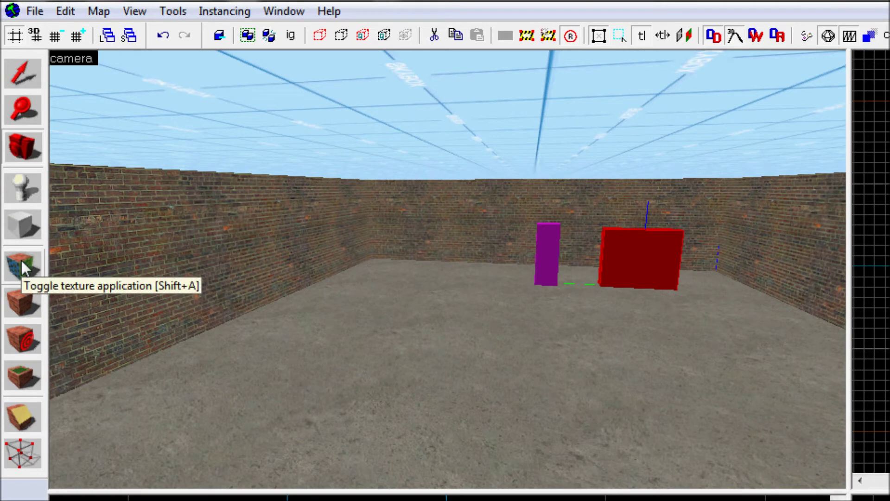
pyautogui.click(22, 260)
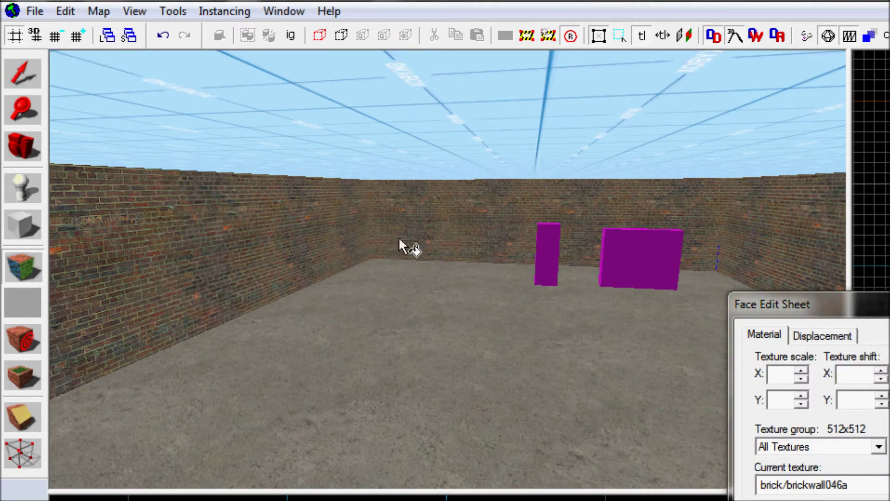
pyautogui.rightClick(468, 216)
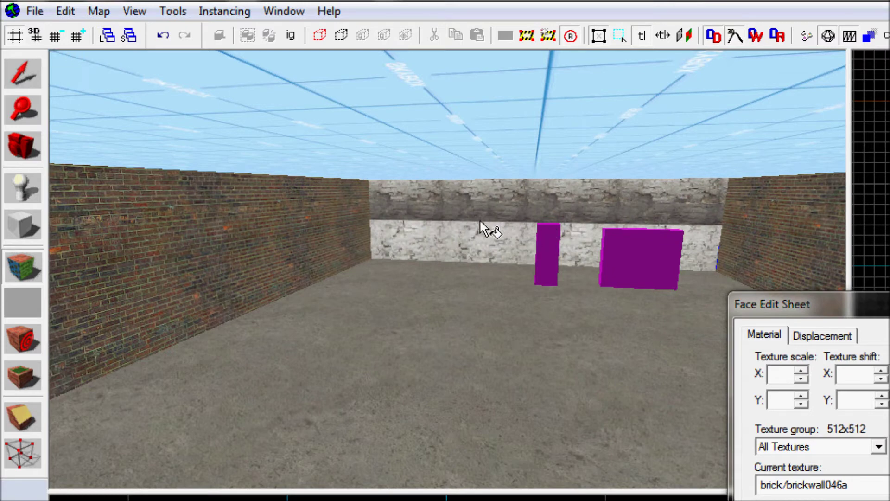
pyautogui.rightClick(314, 236)
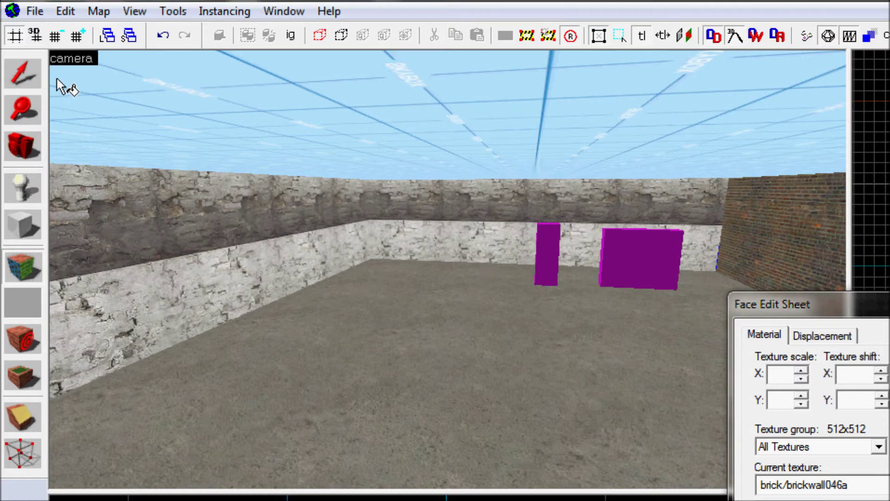
# Select the inner faces of both plaster-textured walls together and fit the texture to them
pyautogui.click(29, 75)
pyautogui.hotkey('shift', 'a')
pyautogui.click(215, 259)
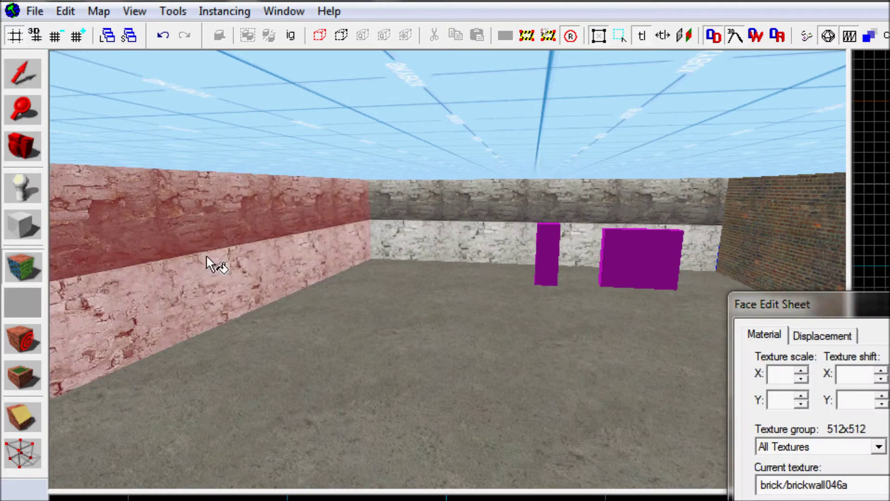
pyautogui.keyDown('ctrl'); pyautogui.click(411, 230); pyautogui.keyUp('ctrl')
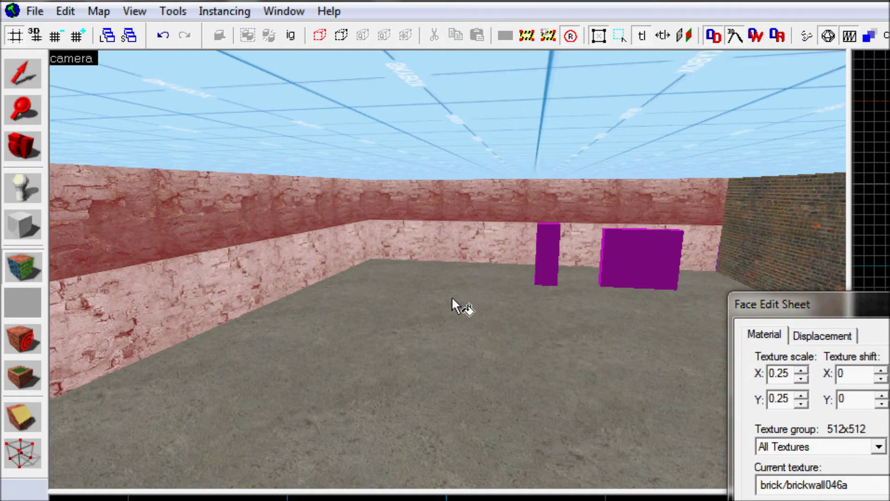
pyautogui.press('a')
pyautogui.moveTo(153, 181); pyautogui.dragTo(471, 213)
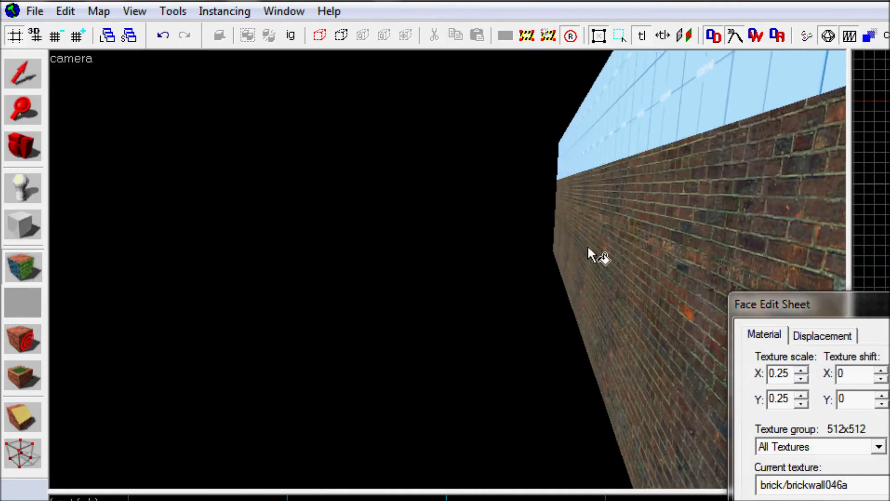
pyautogui.moveTo(612, 207); pyautogui.dragTo(249, 265)
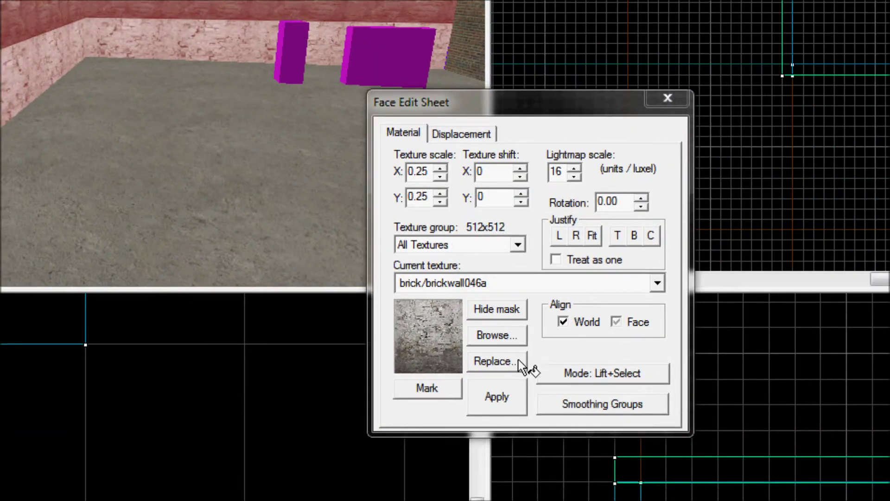
pyautogui.click(591, 238)
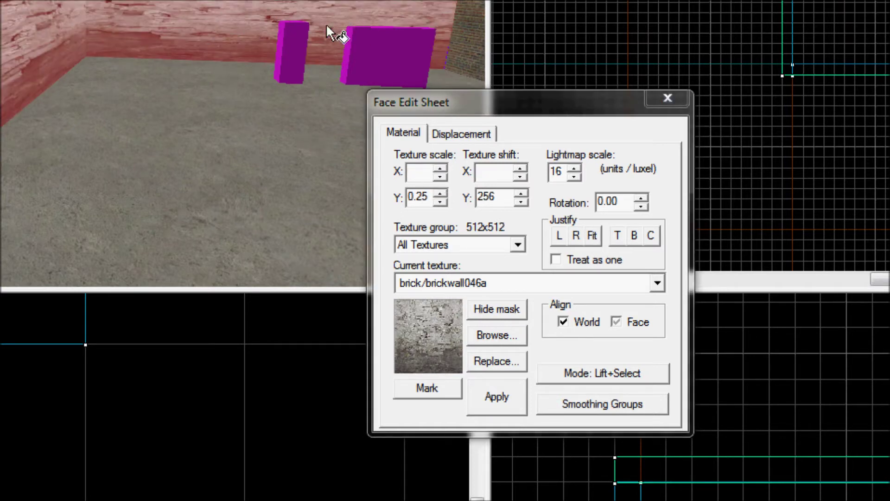
# Lower the vertical texture shift of the two selected wall faces to 185
pyautogui.click(522, 204)
pyautogui.click(522, 204)
pyautogui.click(522, 204)
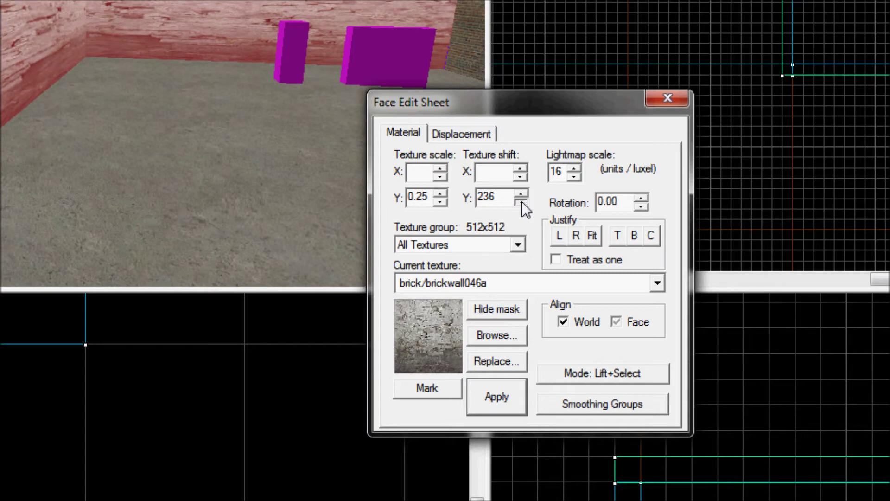
pyautogui.moveTo(521, 202); pyautogui.dragTo(522, 202)
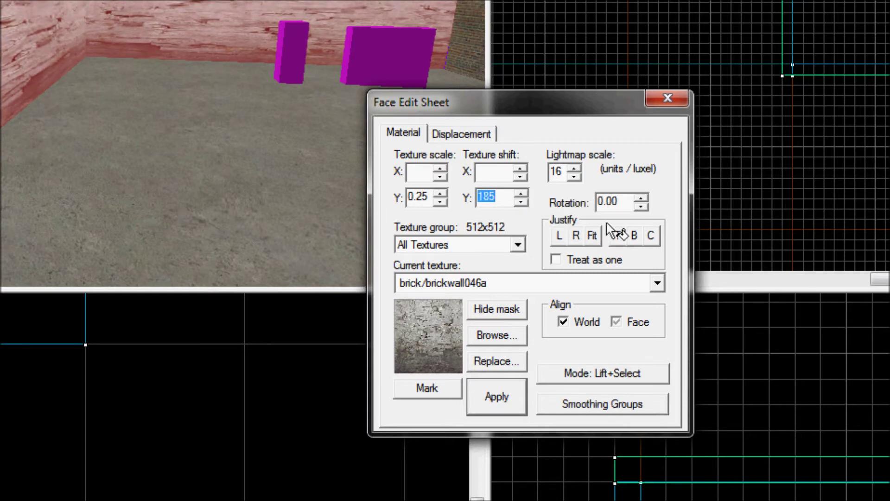
# Fit the texture to the two selected wall faces with Treat as one enabled, and close the Face Edit Sheet
pyautogui.click(592, 236)
pyautogui.click(559, 258)
pyautogui.click(593, 235)
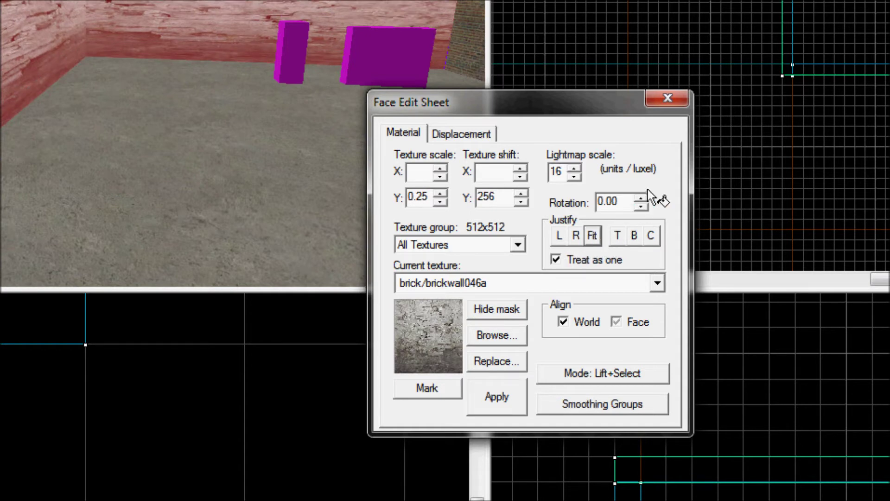
pyautogui.click(674, 103)
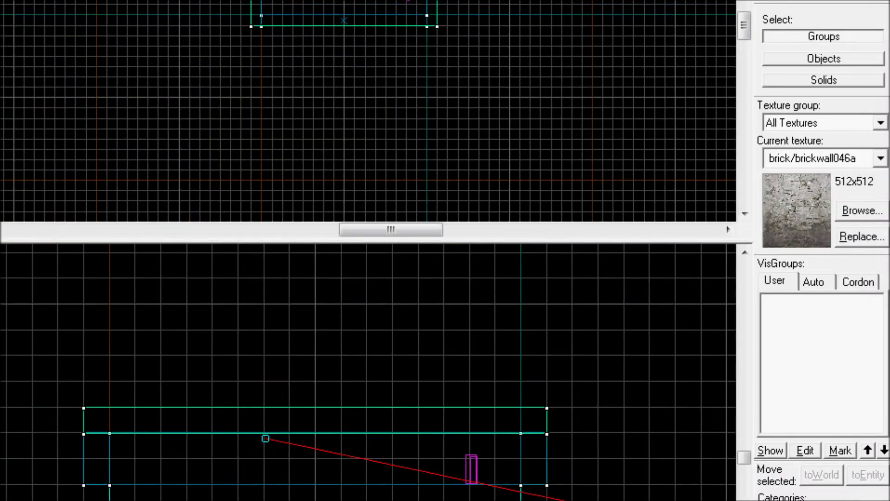
# Retexture the inner faces of the wall behind the spawn entities and the adjoining wall with brick/brickwall040c
pyautogui.click(863, 212)
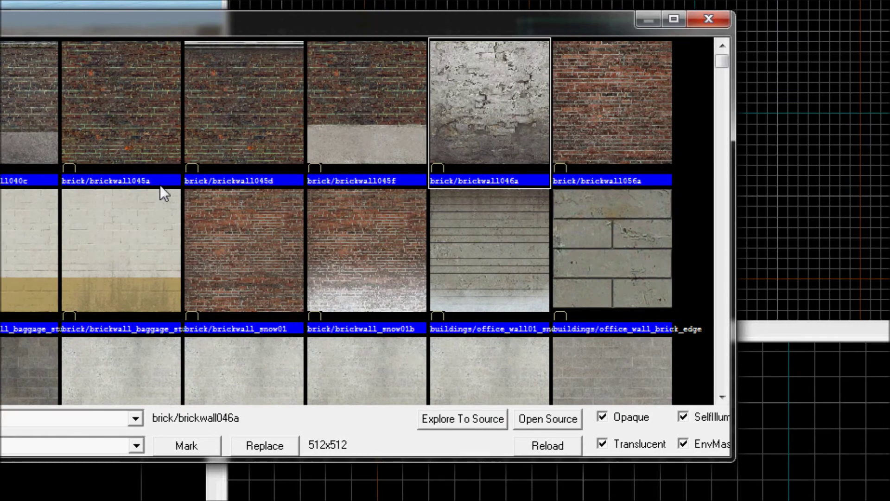
pyautogui.doubleClick(28, 125)
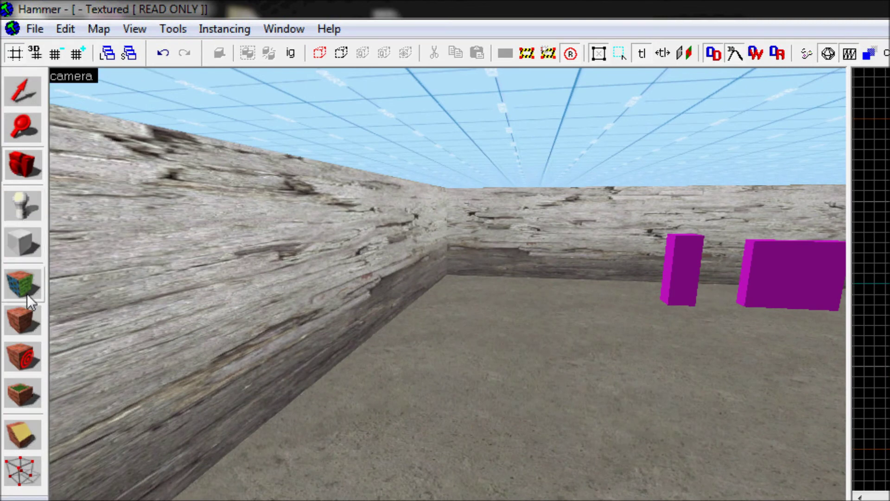
pyautogui.click(33, 307)
pyautogui.click(469, 227)
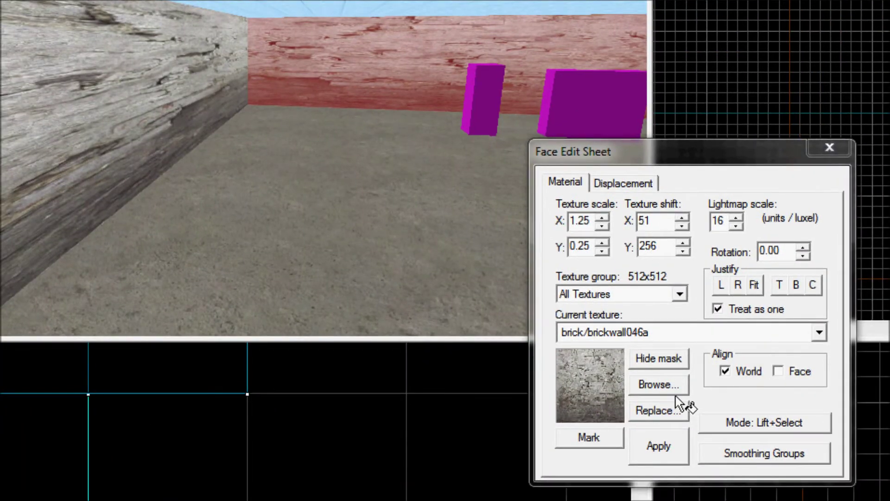
pyautogui.click(669, 386)
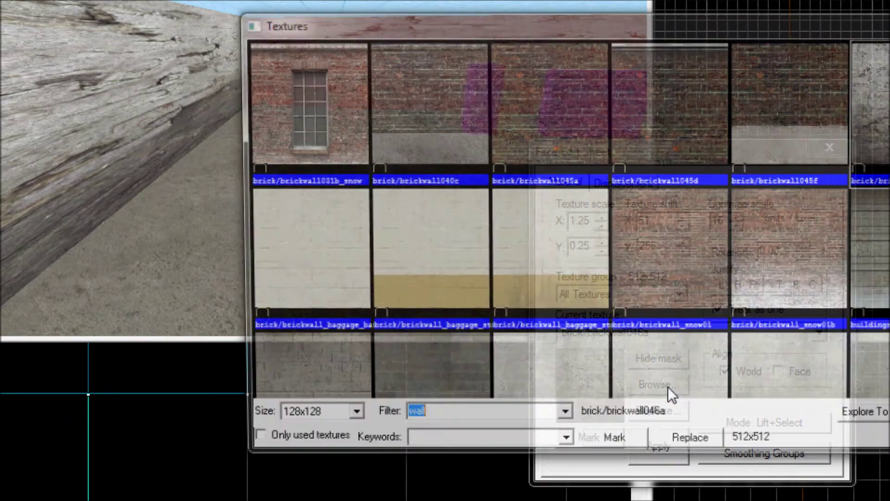
pyautogui.doubleClick(388, 106)
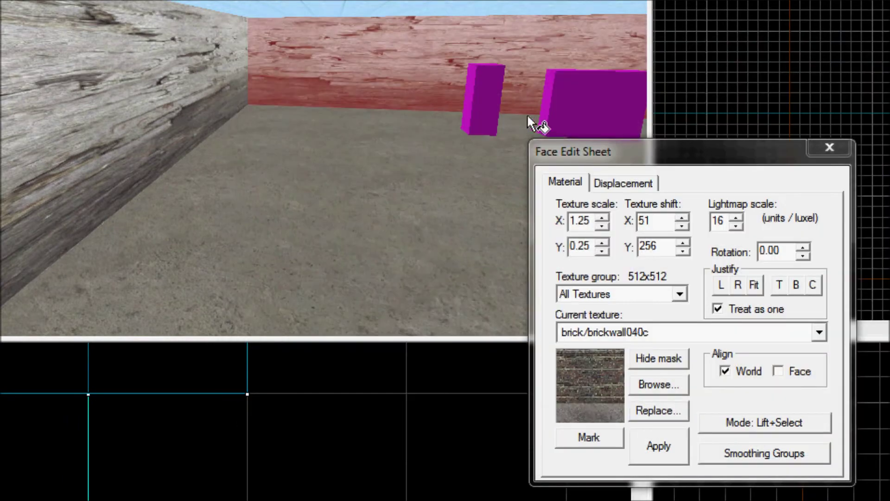
pyautogui.rightClick(151, 78)
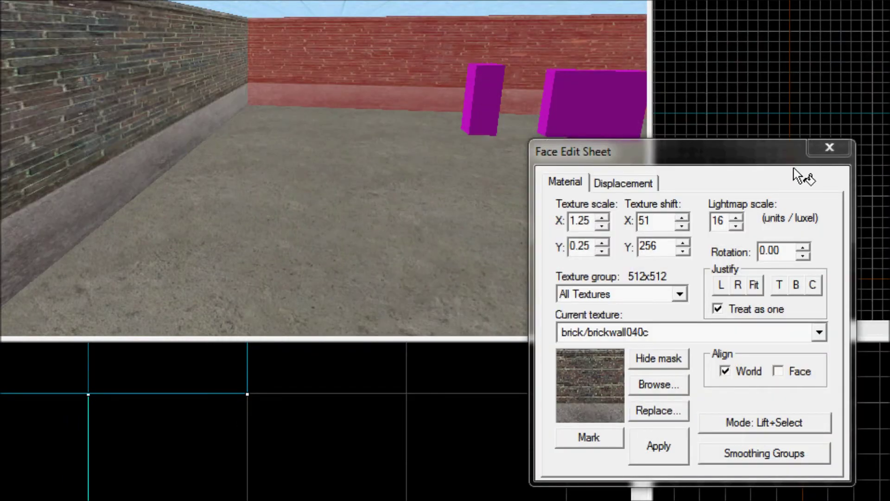
# Close the Face Edit Sheet and examine the retextured brick walls from inside and outside the room
pyautogui.click(830, 147)
pyautogui.press('z')
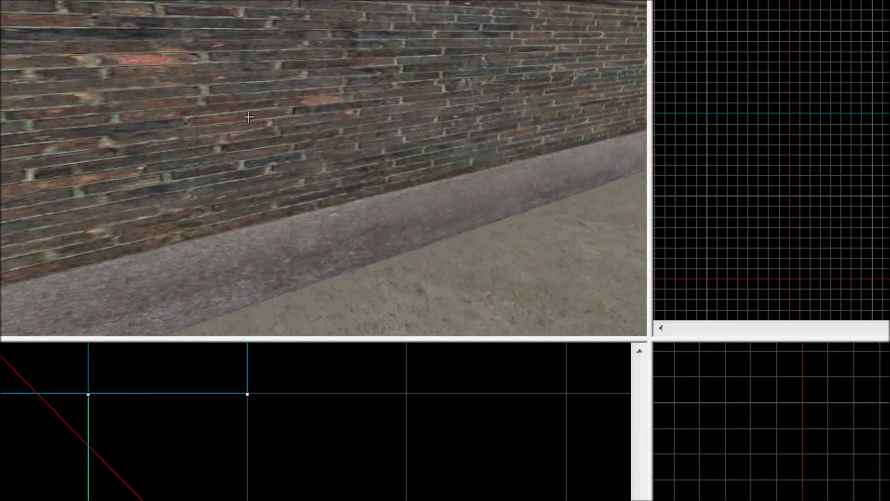
pyautogui.press('Left')
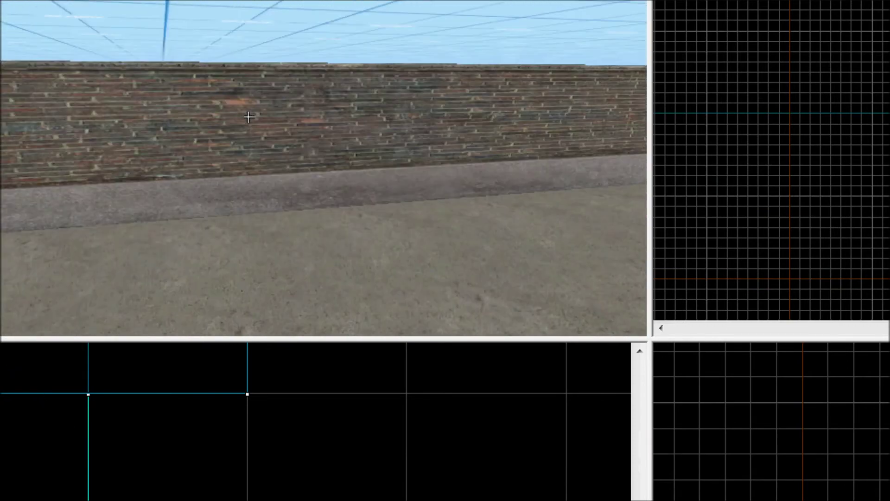
pyautogui.press('Left')
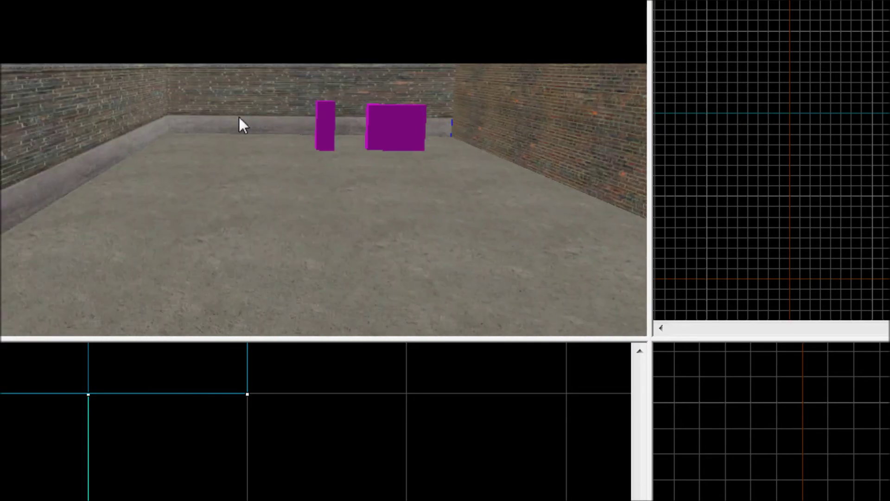
pyautogui.press('z')
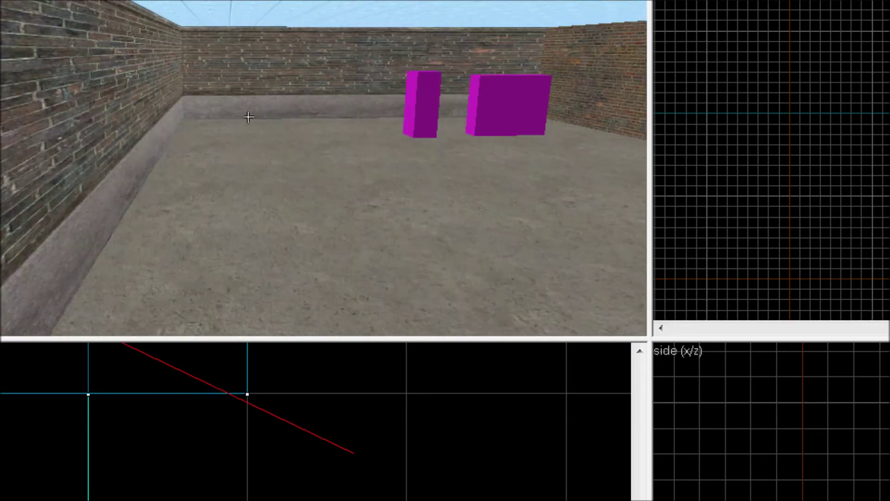
pyautogui.press('z')
pyautogui.press('z')
pyautogui.press('a')
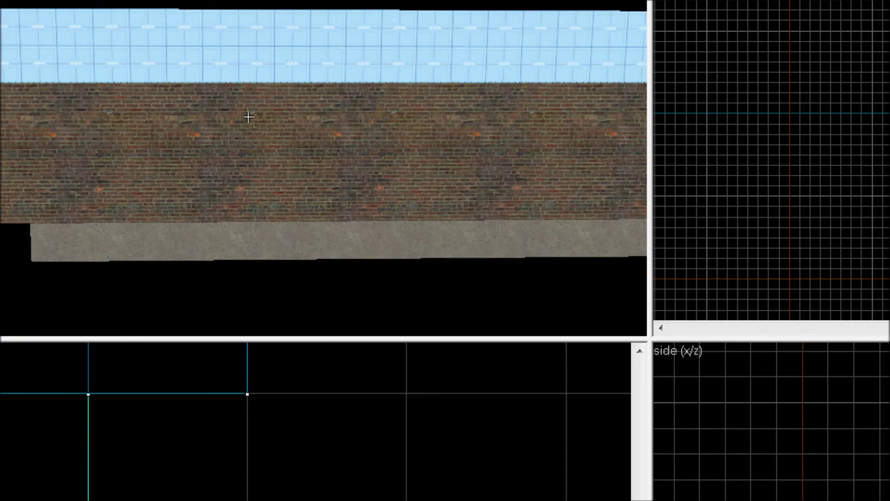
pyautogui.press('w')
pyautogui.press('s')
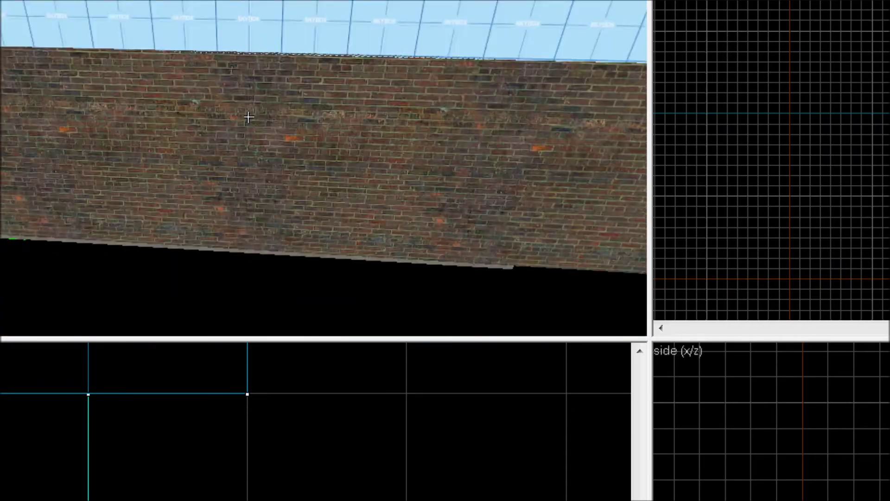
pyautogui.press('w')
pyautogui.press('w')
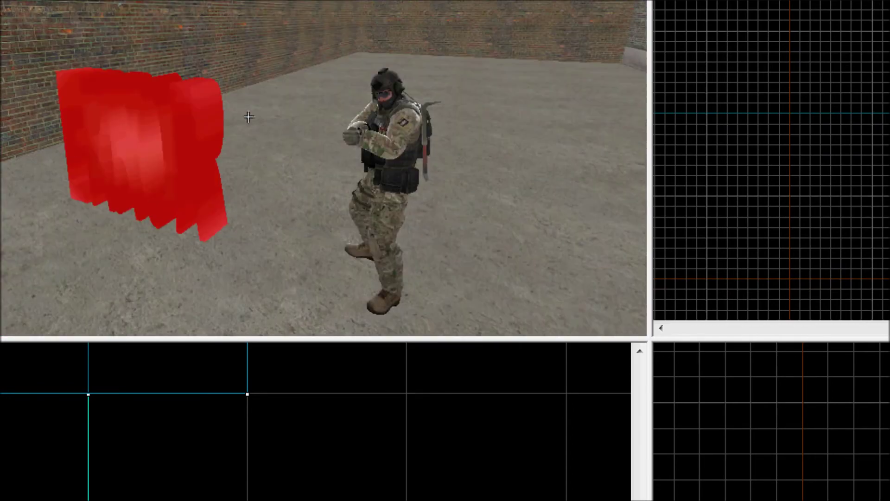
# Select the plain brick wall at the far end of the room and examine its outside corner with the adjoining wall
pyautogui.press('z')
pyautogui.click(287, 93)
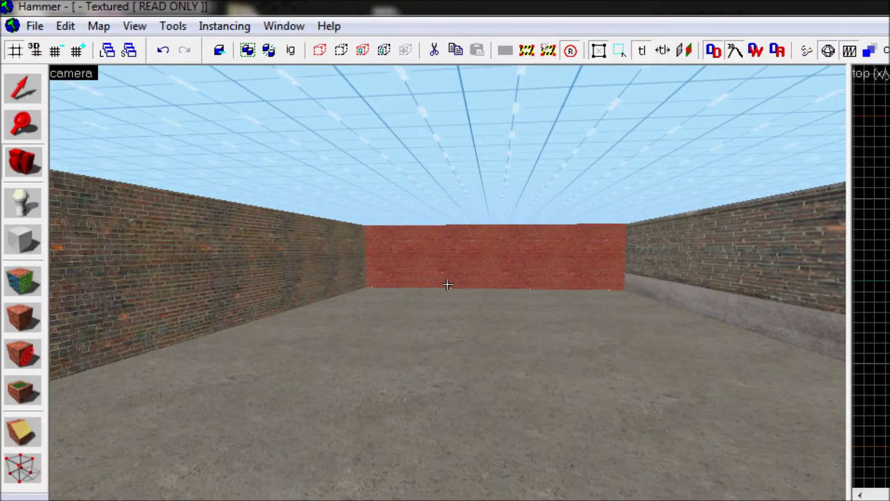
pyautogui.press('z')
pyautogui.press('a')
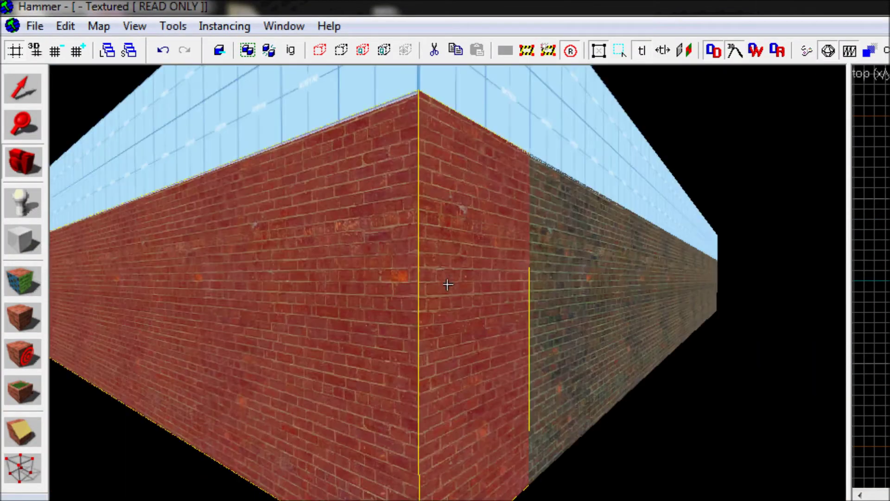
pyautogui.press('s')
pyautogui.press('z')
# Select the outer faces of the two brick walls meeting at the outside corner together for face editing
pyautogui.click(30, 287)
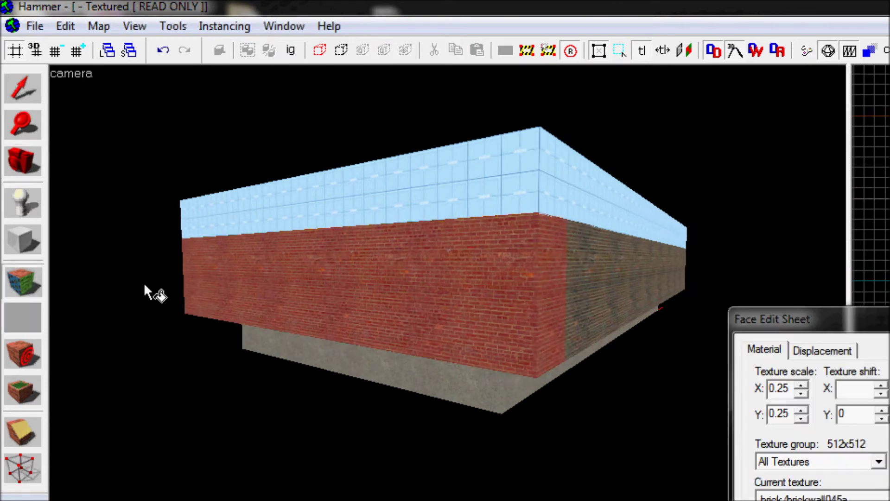
pyautogui.click(586, 279)
pyautogui.click(533, 271)
pyautogui.click(546, 321)
pyautogui.click(572, 280)
pyautogui.click(513, 307)
pyautogui.click(554, 271)
pyautogui.click(572, 284)
pyautogui.click(541, 295)
pyautogui.click(576, 290)
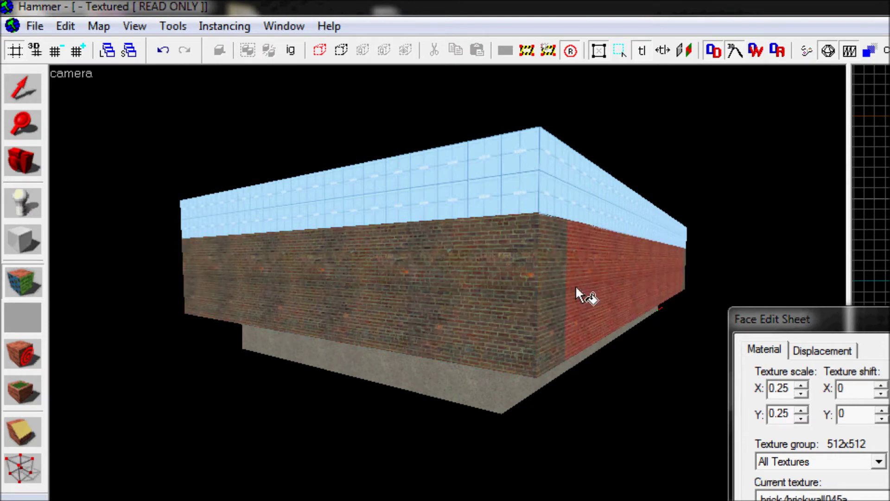
pyautogui.keyDown('ctrl'); pyautogui.click(478, 285); pyautogui.keyUp('ctrl')
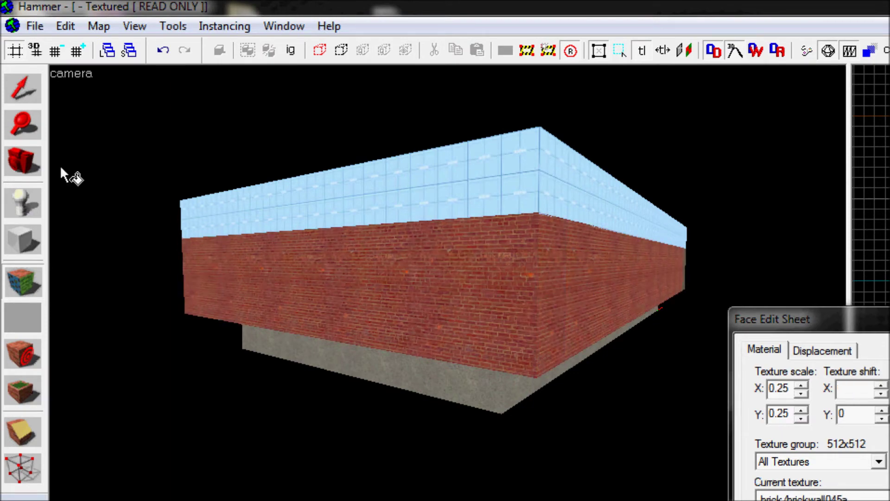
# Leave face editing and look over the room's interior, including the walls, skybox ceiling and floor
pyautogui.click(24, 162)
pyautogui.press('z')
pyautogui.press('w')
pyautogui.scroll(8, 448, 285)
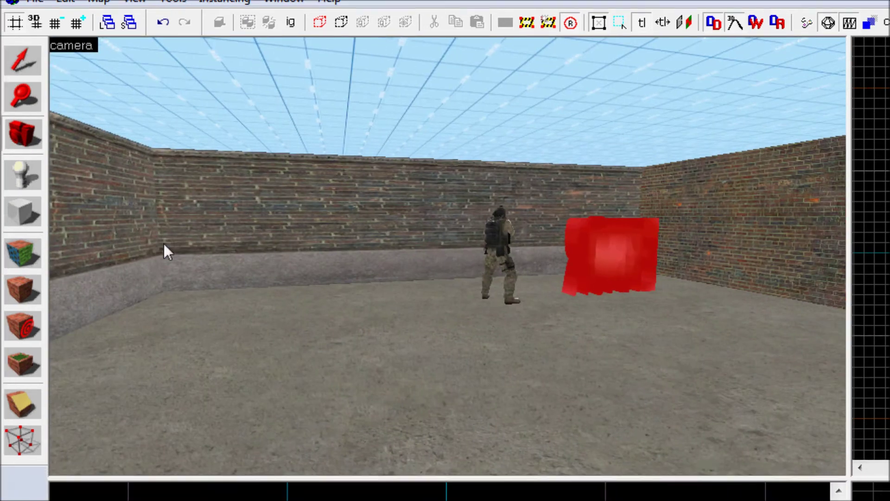
pyautogui.press('z')
pyautogui.press('s')
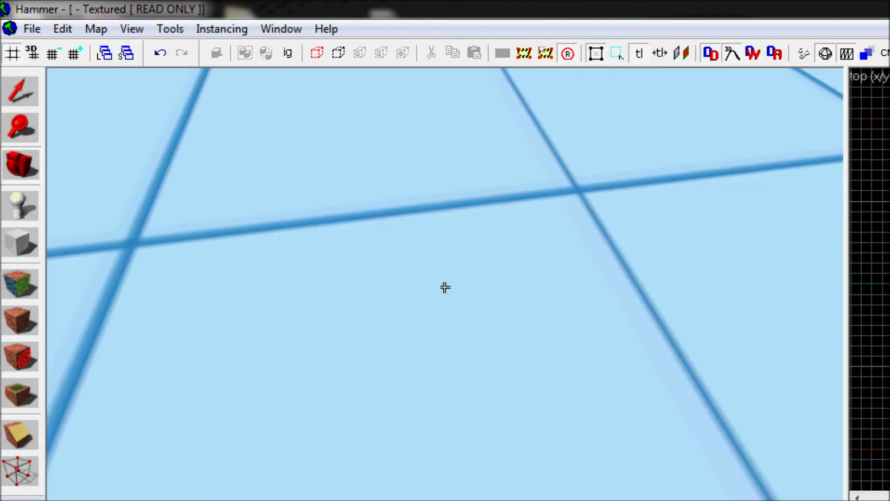
pyautogui.press('w')
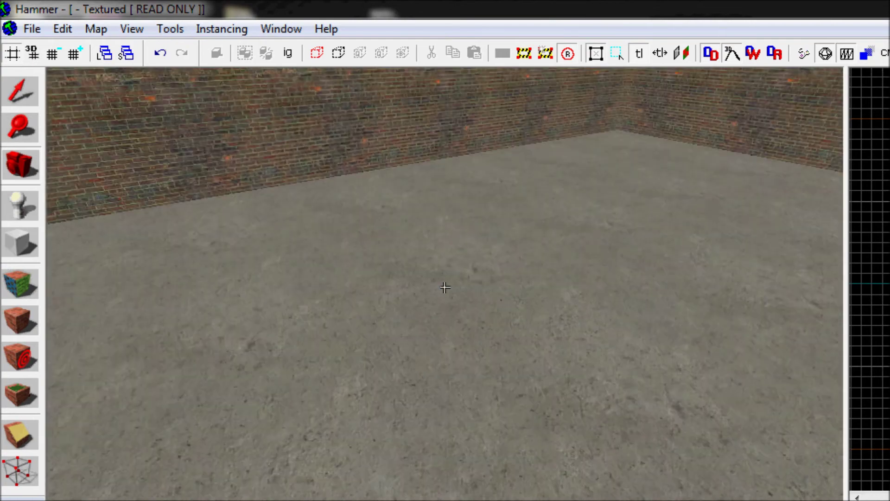
pyautogui.press('z')
# Select the floor brush of the room
pyautogui.click(20, 92)
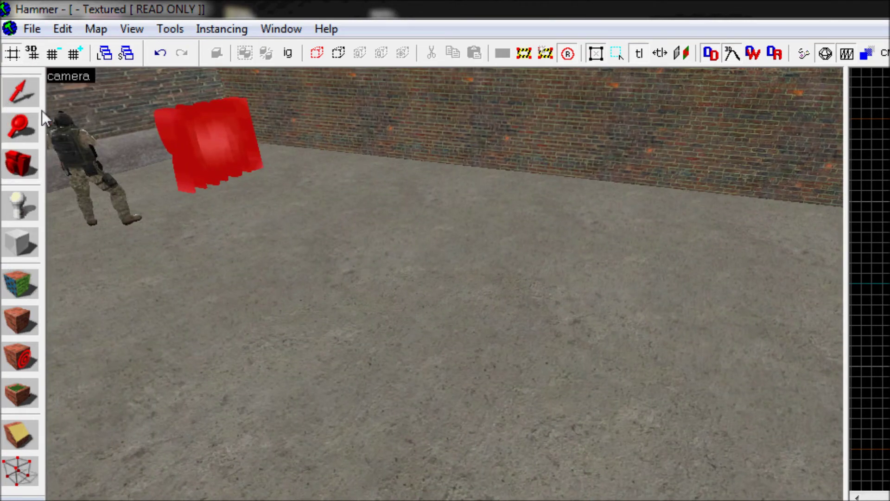
pyautogui.click(311, 294)
pyautogui.click(37, 171)
pyautogui.moveTo(294, 230); pyautogui.dragTo(446, 287)
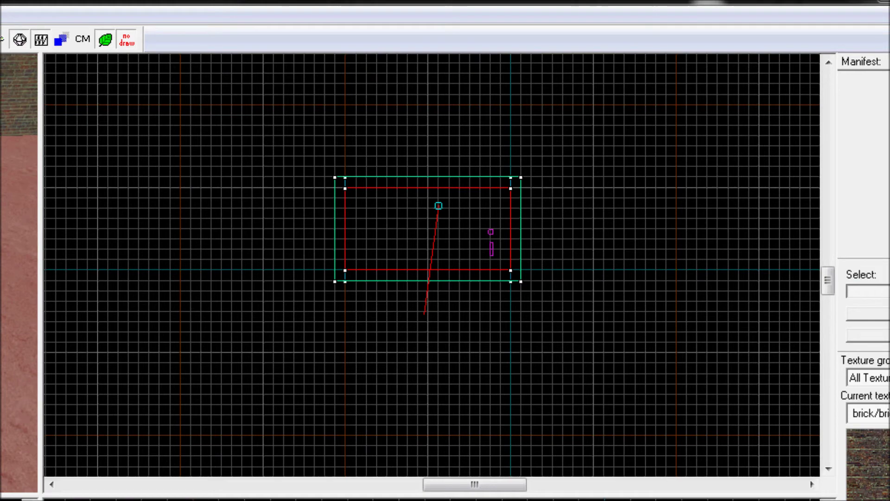
# Clip the selected floor with a line down its middle across the full width, and set the clip mode to keep both halves
pyautogui.hotkey('shift', 's')
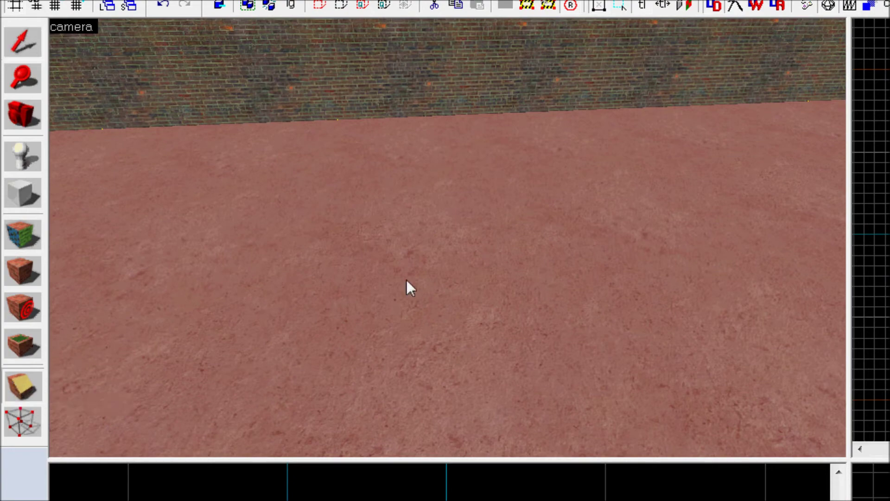
pyautogui.scroll(3, 438, 215)
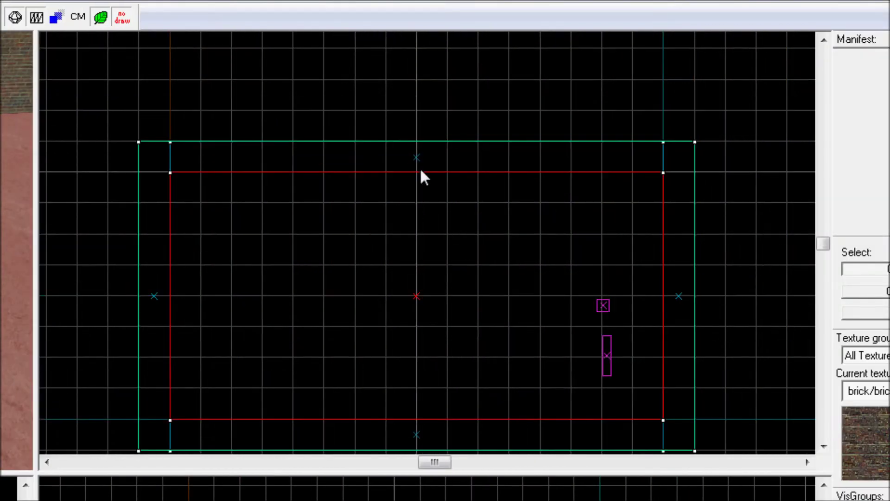
pyautogui.moveTo(417, 174); pyautogui.dragTo(411, 333)
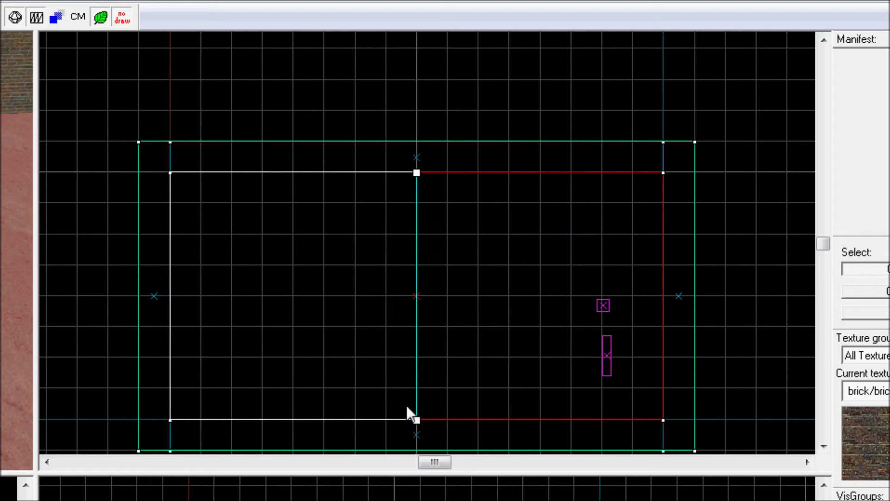
pyautogui.scroll(-2, 400, 387)
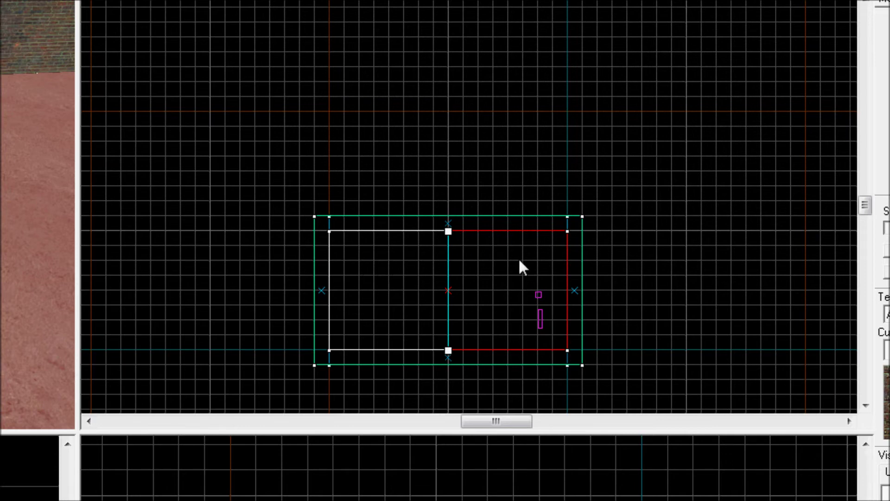
pyautogui.rightClick(483, 251)
pyautogui.click(457, 254)
pyautogui.scroll(3, 448, 240)
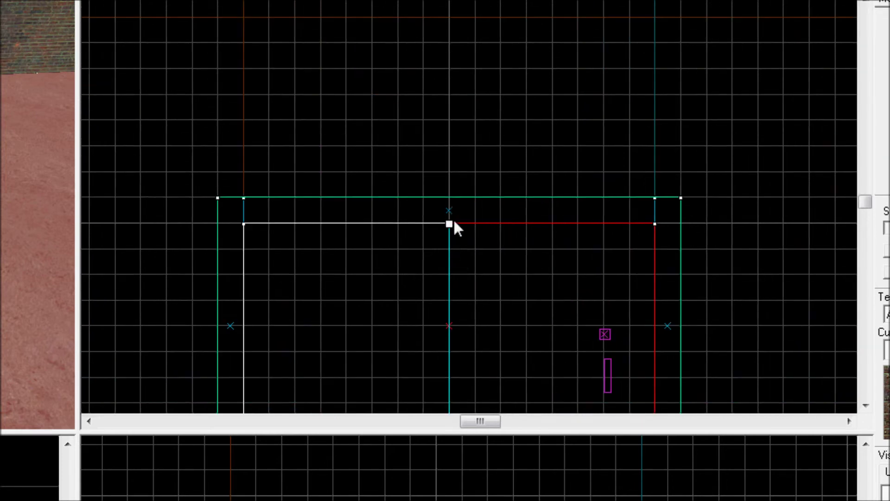
pyautogui.click(449, 221)
pyautogui.click(449, 224)
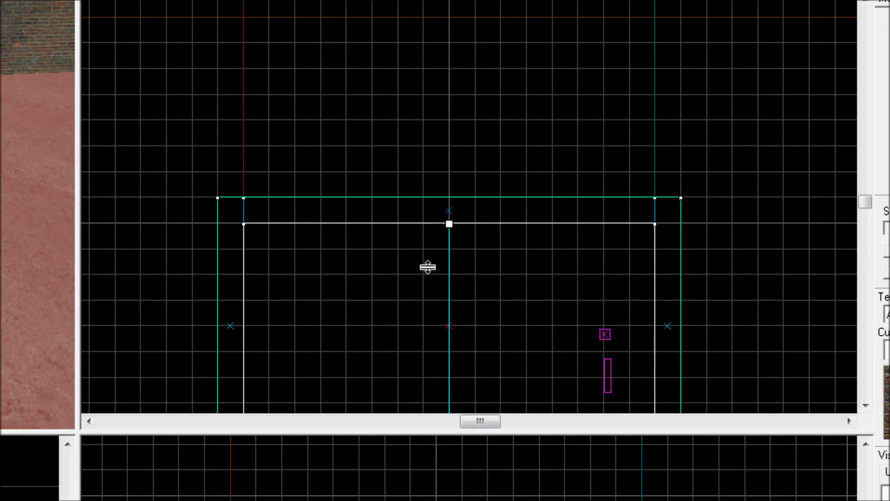
pyautogui.scroll(-1, 419, 286)
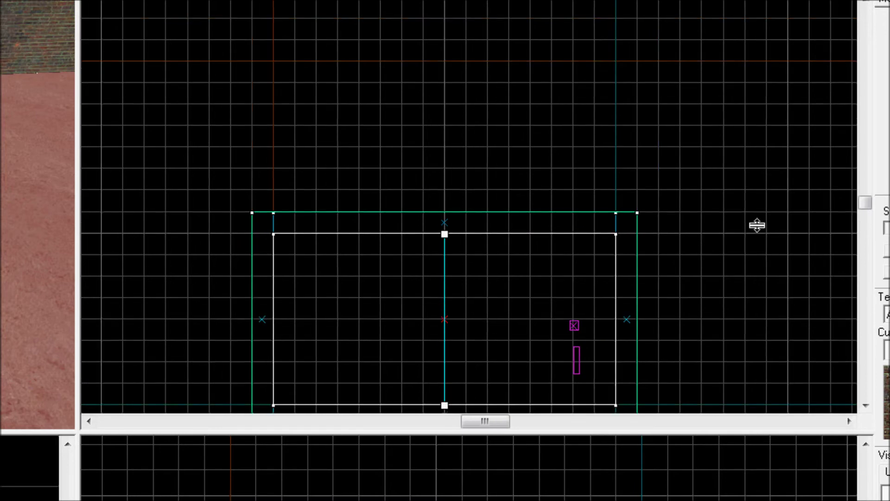
pyautogui.scroll(1, 612, 258)
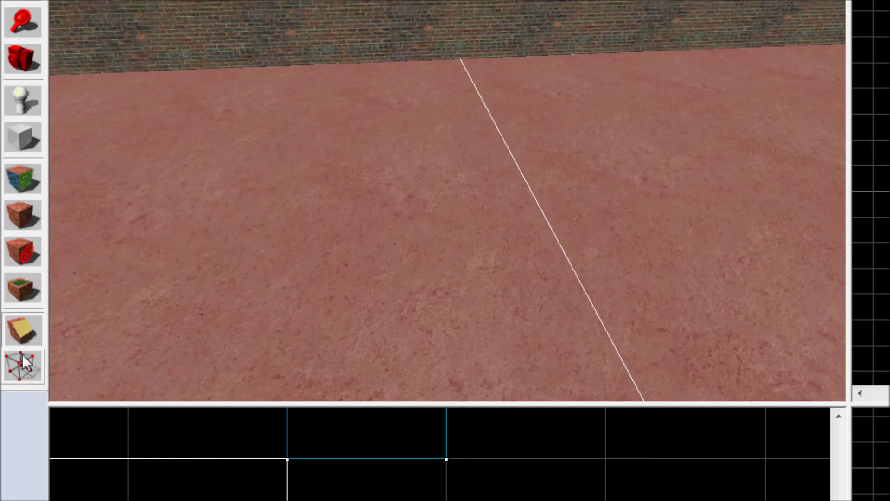
# Redraw the clip line along the middle of the floor and split the brush into two halves
pyautogui.click(22, 366)
pyautogui.click(23, 331)
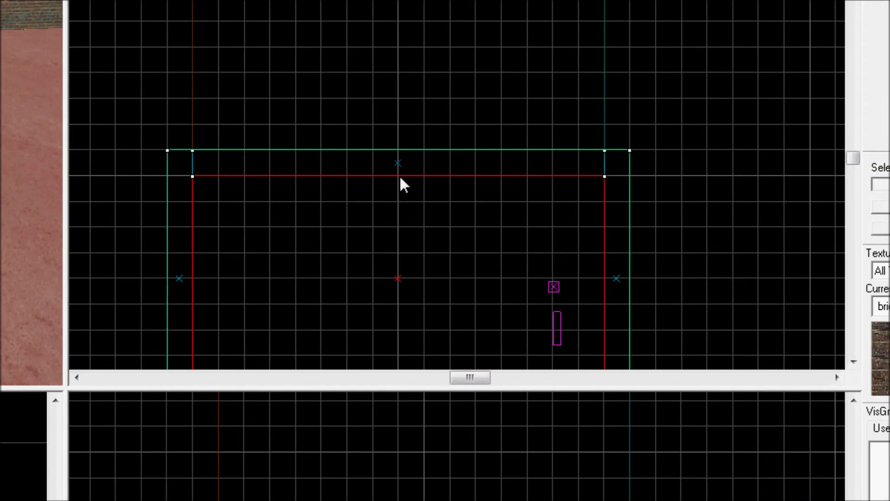
pyautogui.moveTo(400, 178); pyautogui.dragTo(402, 228)
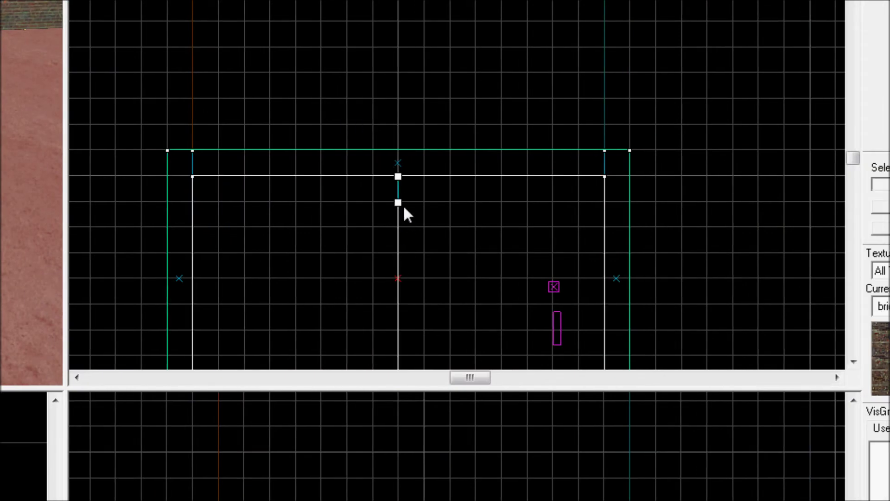
pyautogui.scroll(-3, 404, 215)
pyautogui.moveTo(409, 204)
pyautogui.mouseDown()
pyautogui.moveTo(398, 205)
pyautogui.moveTo(424, 203)
pyautogui.moveTo(413, 205)
pyautogui.mouseUp()
pyautogui.scroll(2, 419, 211)
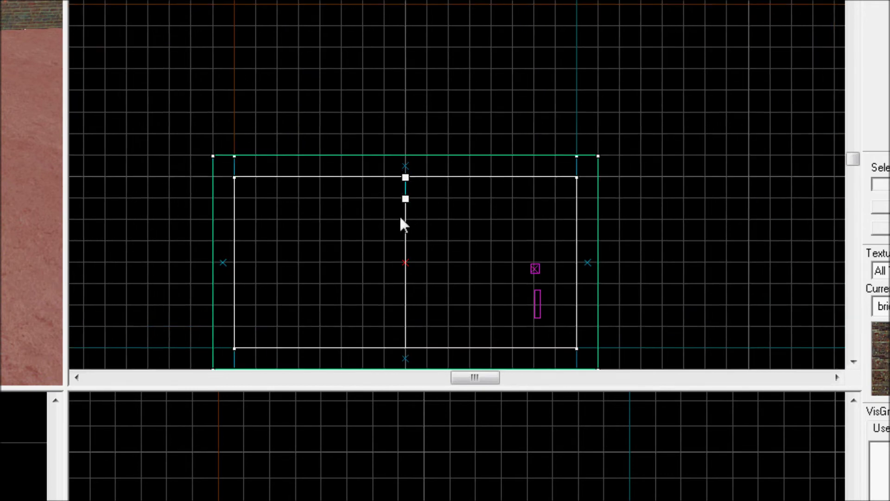
pyautogui.press('Return')
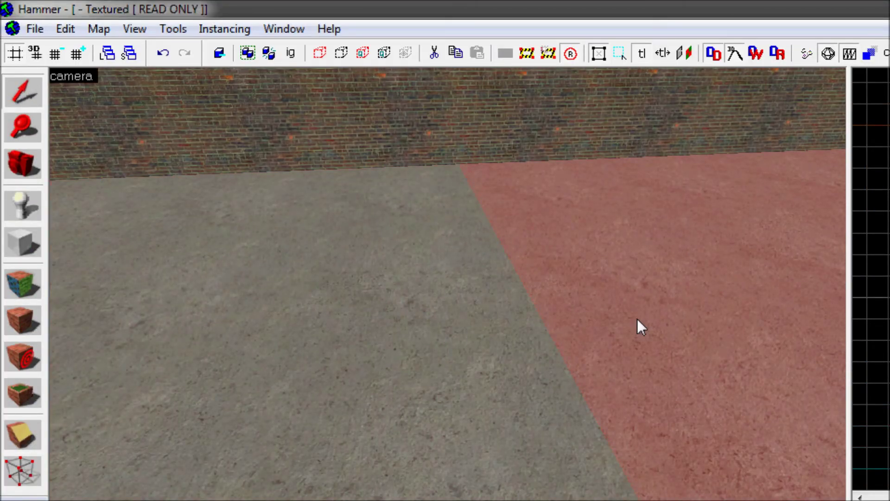
# Select only the floor half that holds the spawn entities
pyautogui.click(15, 173)
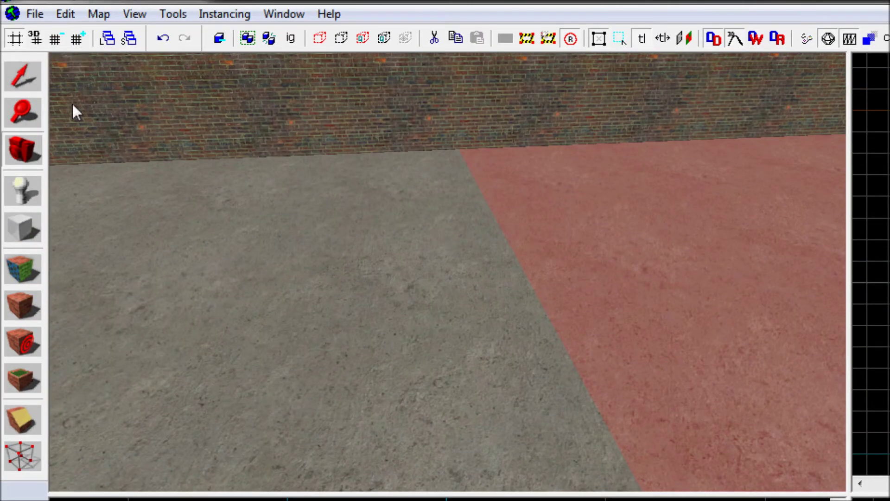
pyautogui.click(23, 77)
pyautogui.click(171, 237)
pyautogui.click(23, 149)
pyautogui.moveTo(141, 199); pyautogui.dragTo(447, 273)
pyautogui.scroll(-1, 447, 273)
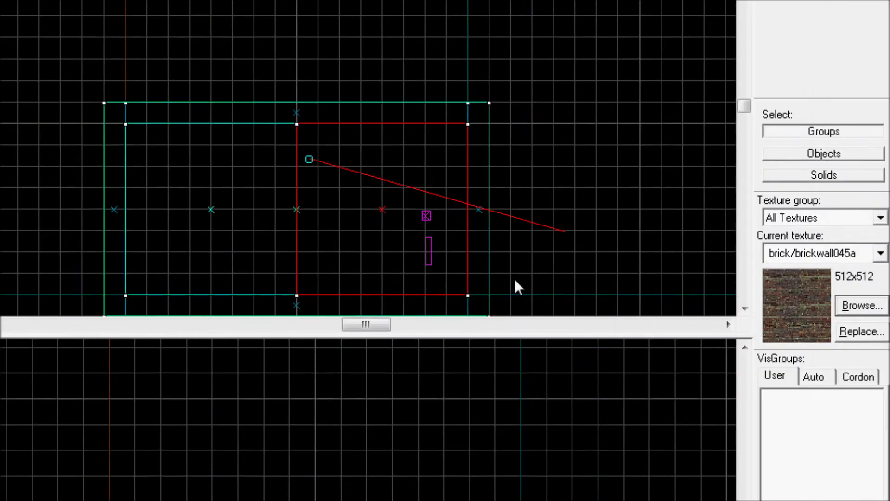
# Filter the textures by "grass", choose a grass blend texture and apply it to the selected floor half
pyautogui.click(858, 302)
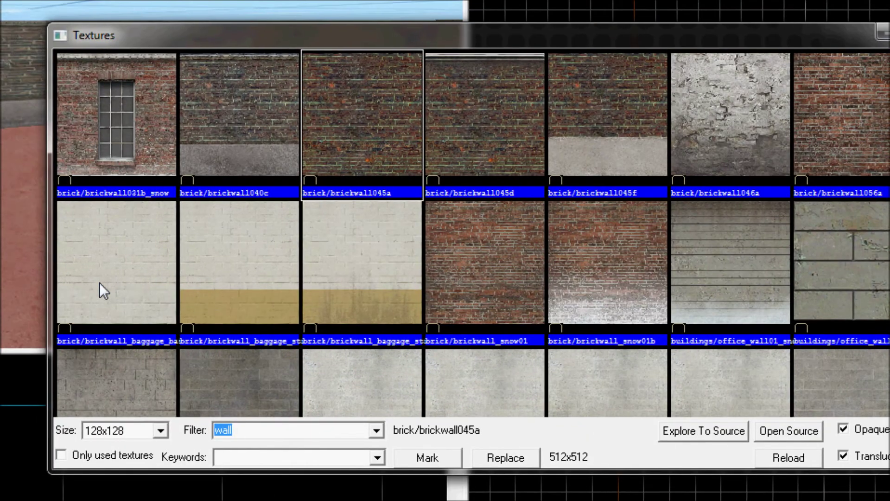
pyautogui.write('grass')
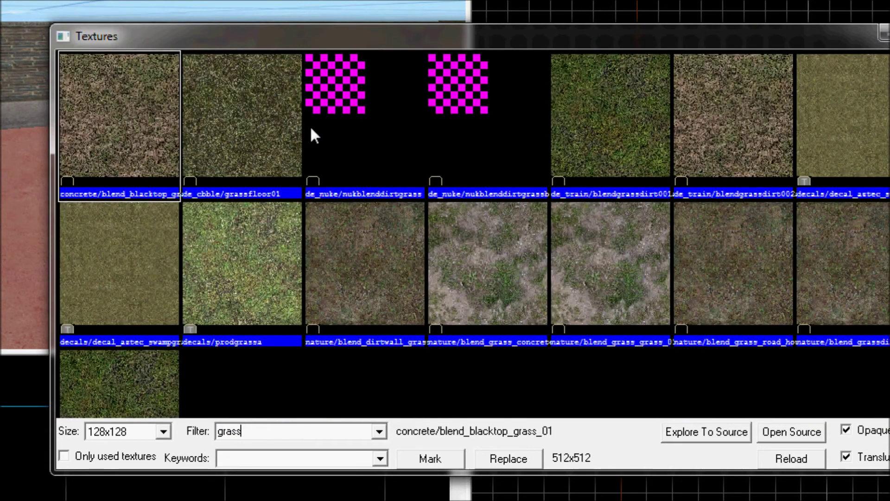
pyautogui.doubleClick(818, 167)
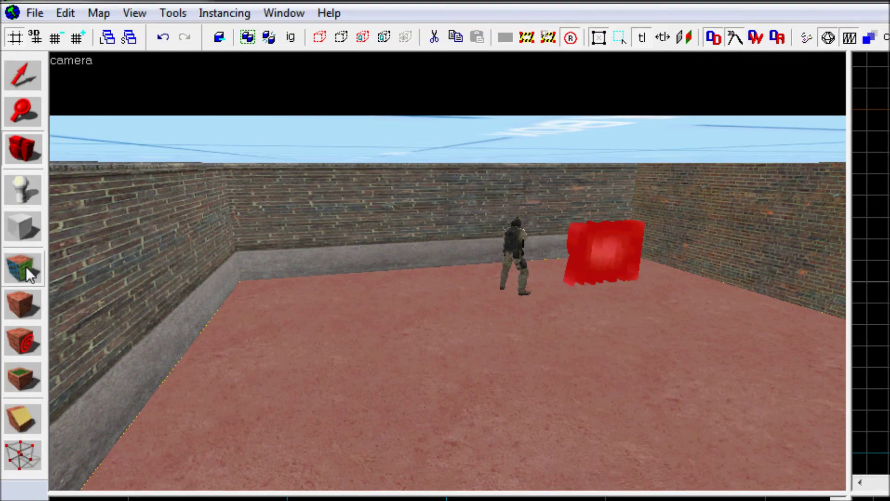
pyautogui.click(24, 299)
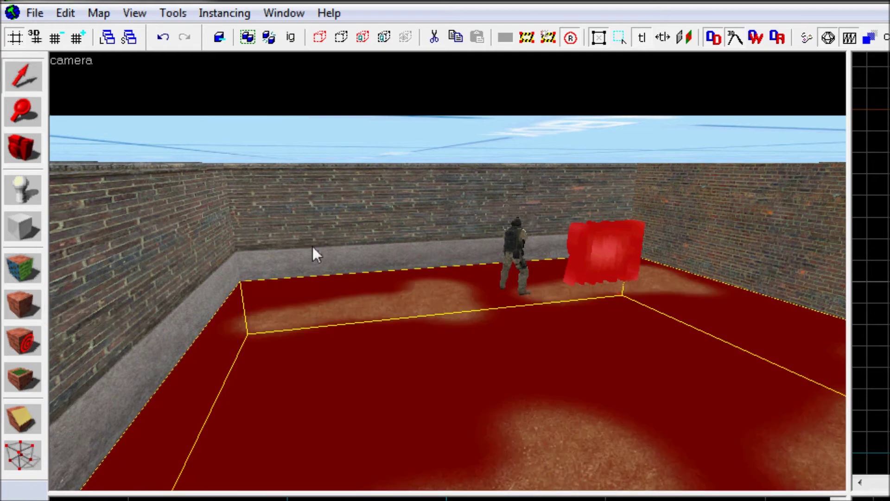
# Try the decals/prodgrassa texture on the floor half that holds the spawn entities
pyautogui.press('z')
pyautogui.press('w')
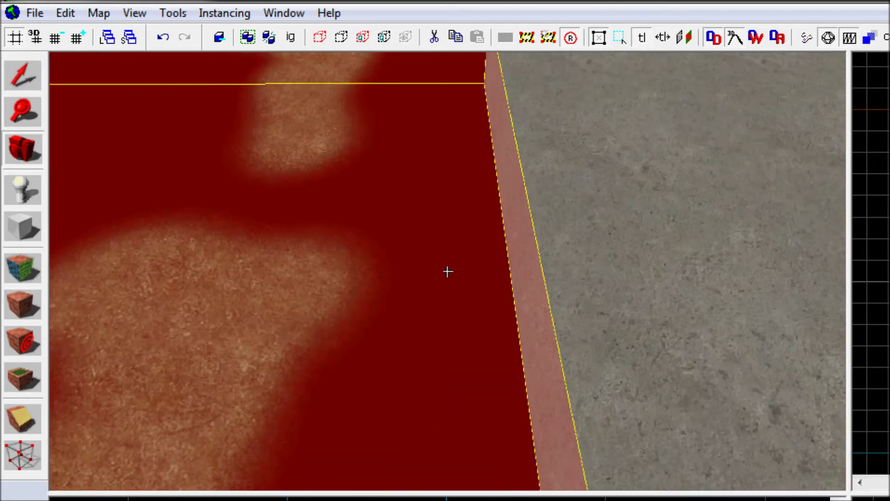
pyautogui.press('z')
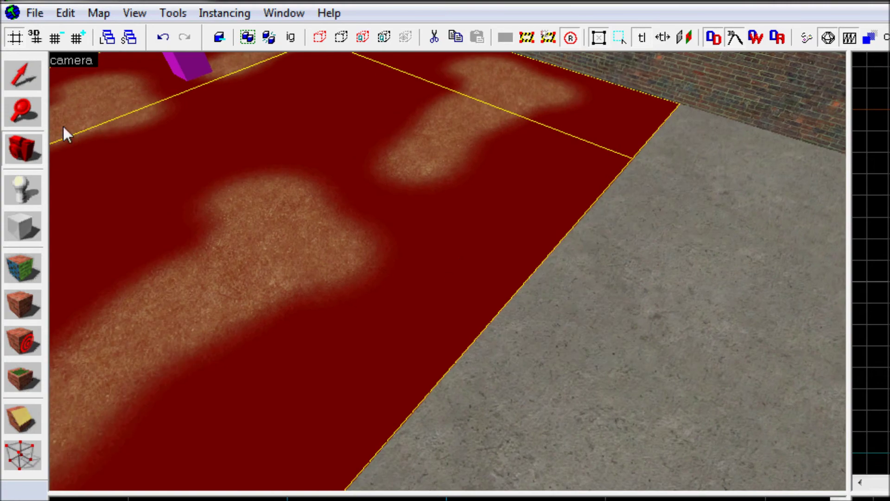
pyautogui.click(575, 396)
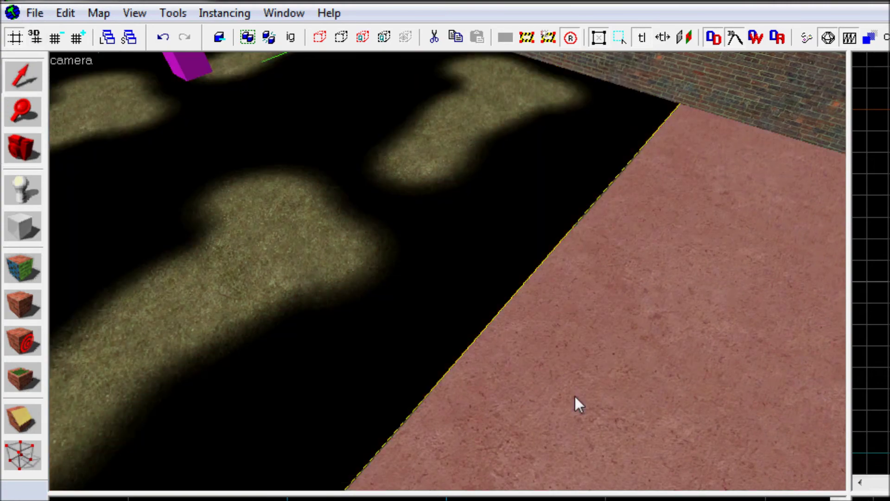
pyautogui.click(493, 297)
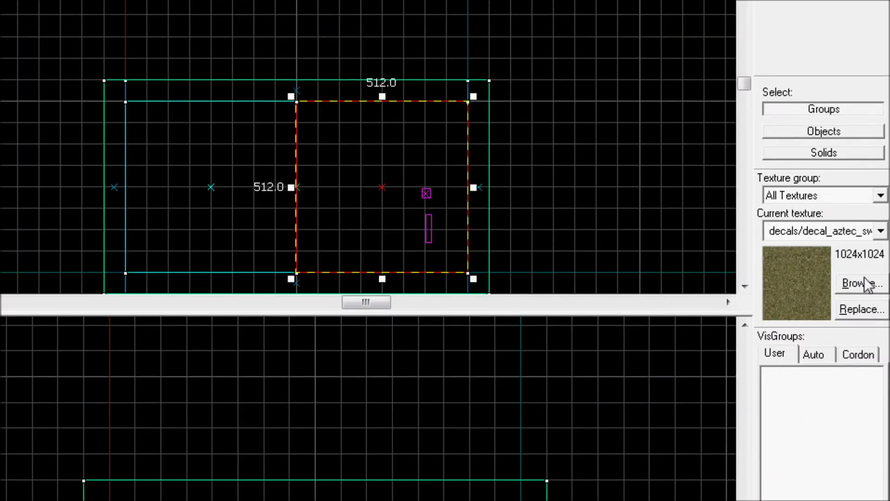
pyautogui.click(862, 384)
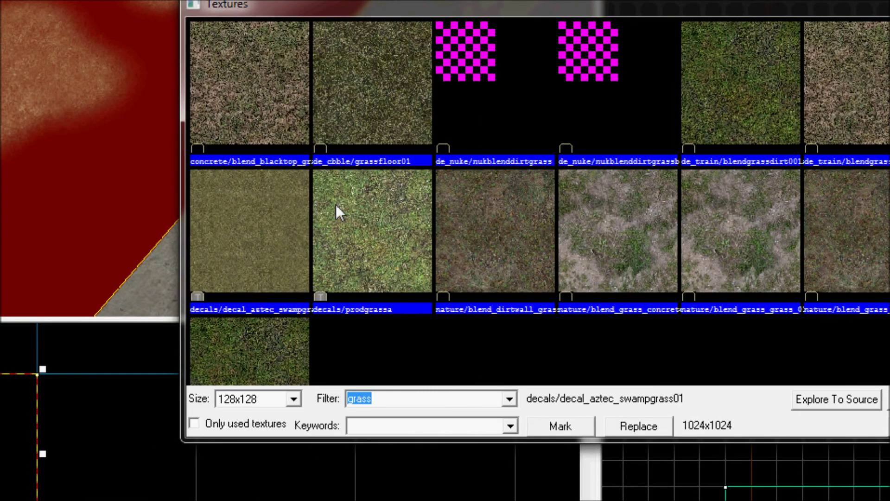
pyautogui.doubleClick(351, 205)
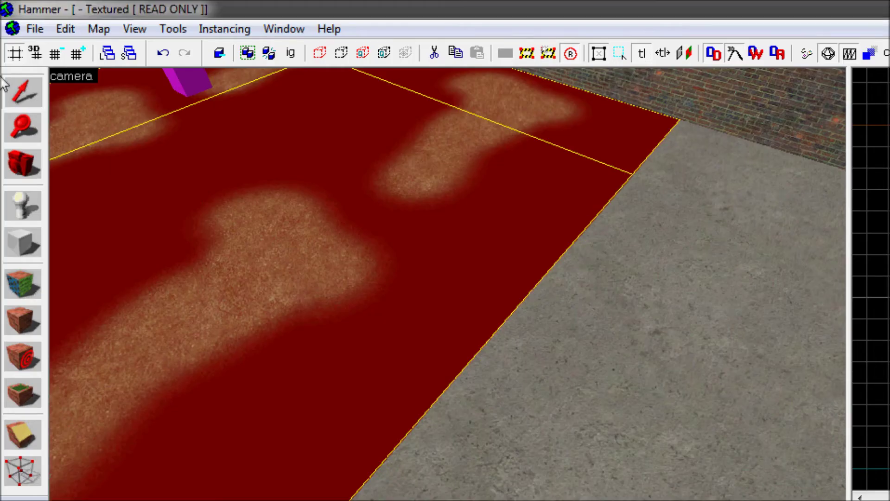
pyautogui.click(21, 319)
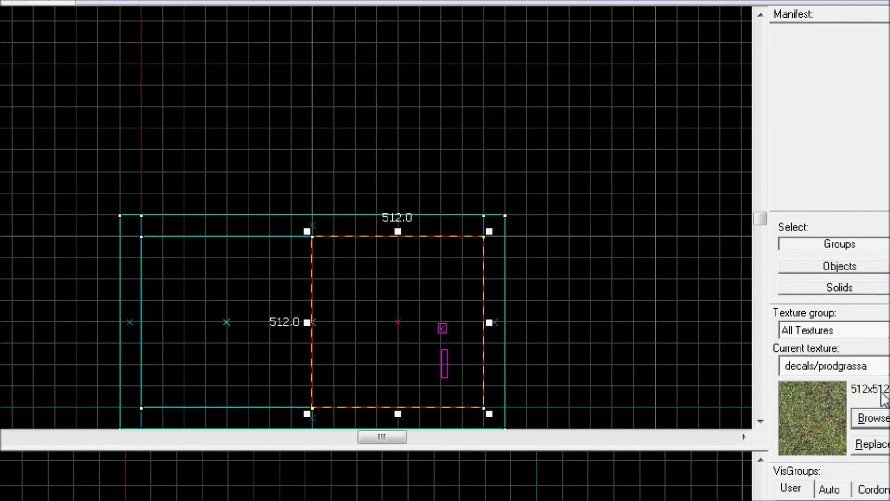
# Pick another grass texture that fills the surface evenly and apply it to the selected floor half
pyautogui.click(882, 417)
pyautogui.press('Return')
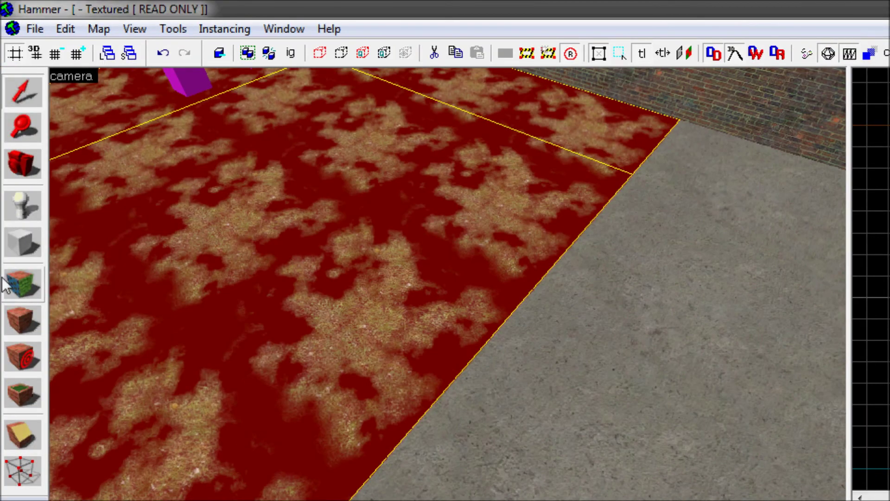
pyautogui.click(20, 318)
pyautogui.click(21, 165)
pyautogui.moveTo(194, 195)
pyautogui.mouseDown()
pyautogui.moveTo(447, 288)
pyautogui.moveTo(510, 334)
pyautogui.mouseUp()
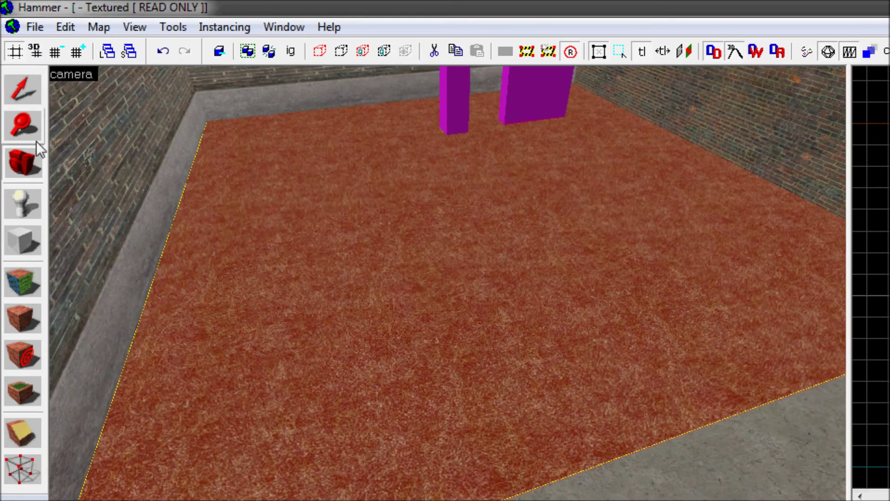
# Select the concrete floor half and examine the grass floor, brick walls, skybox ceiling and spawn entities around the room
pyautogui.click(22, 91)
pyautogui.click(710, 465)
pyautogui.click(19, 164)
pyautogui.moveTo(115, 160); pyautogui.dragTo(447, 286)
pyautogui.press('w')
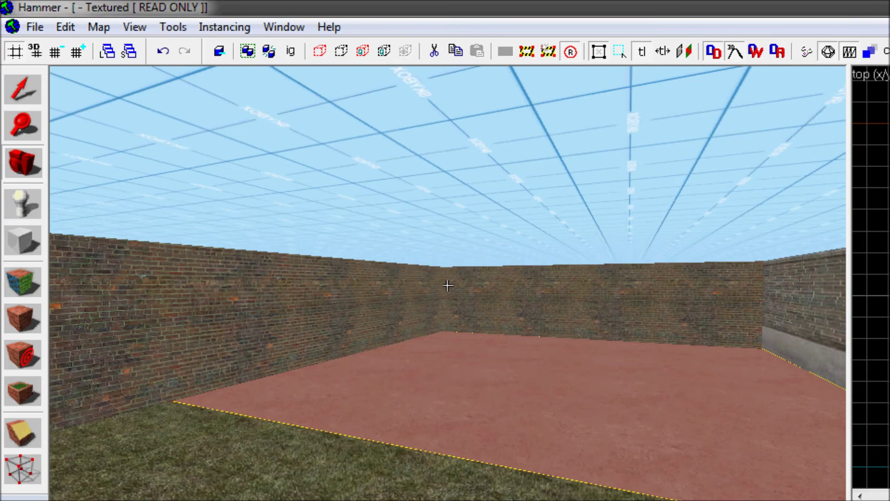
pyautogui.moveTo(447, 285); pyautogui.dragTo(447, 285)
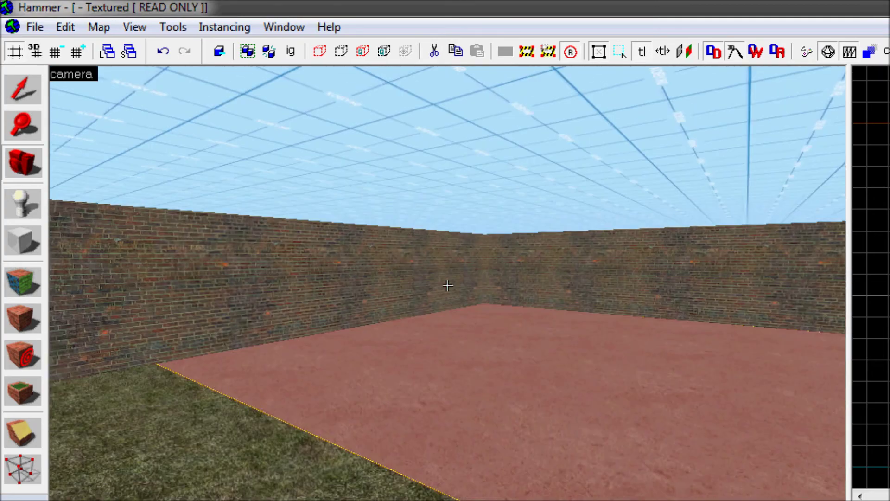
pyautogui.press('w')
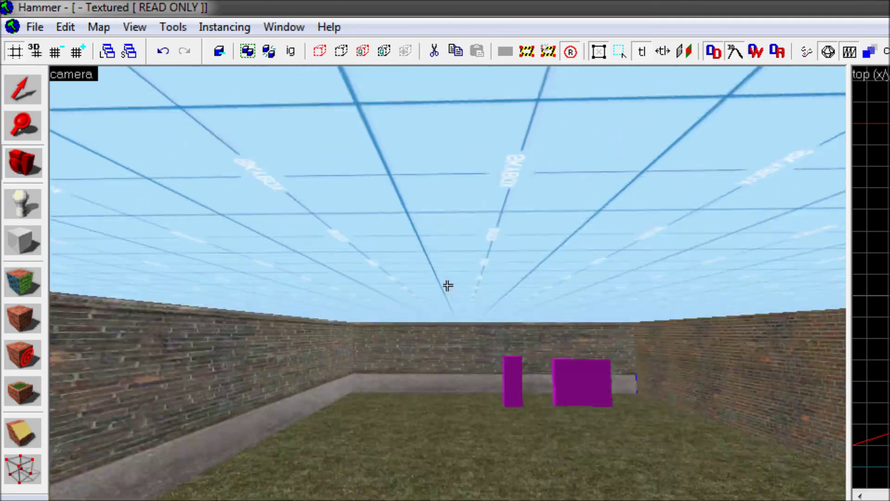
pyautogui.press('w')
pyautogui.press('w')
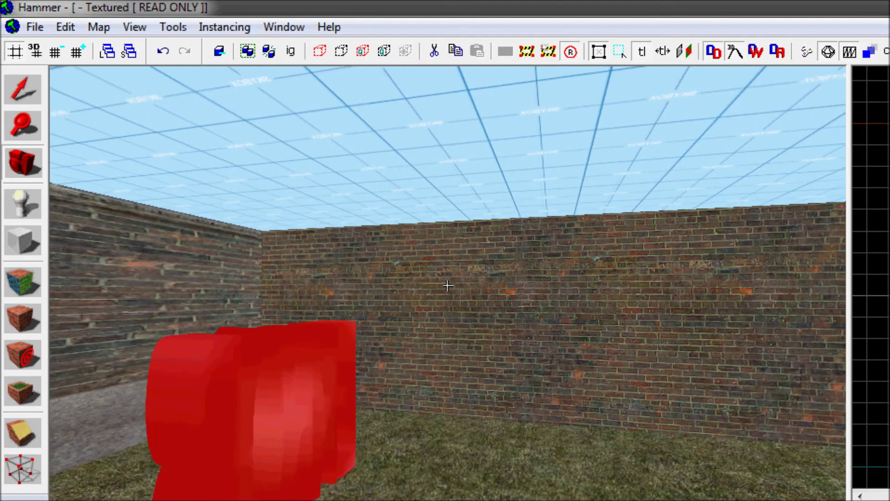
pyautogui.press('w')
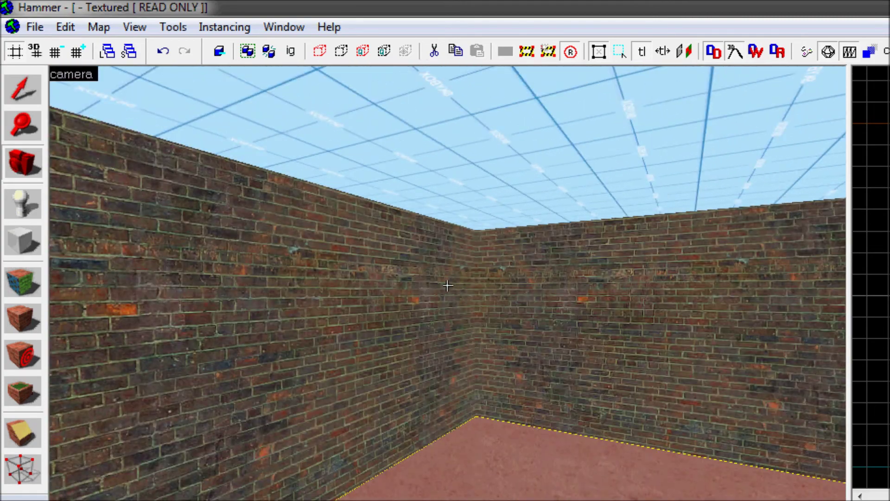
pyautogui.press('w')
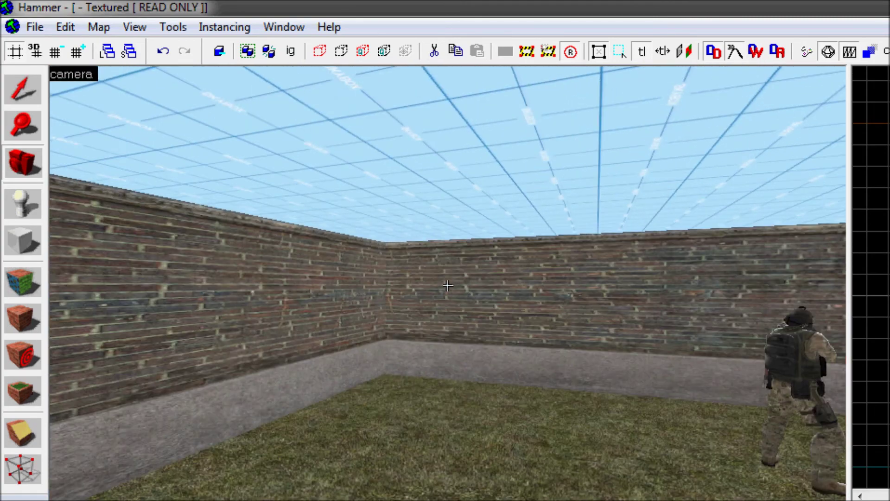
pyautogui.press('w')
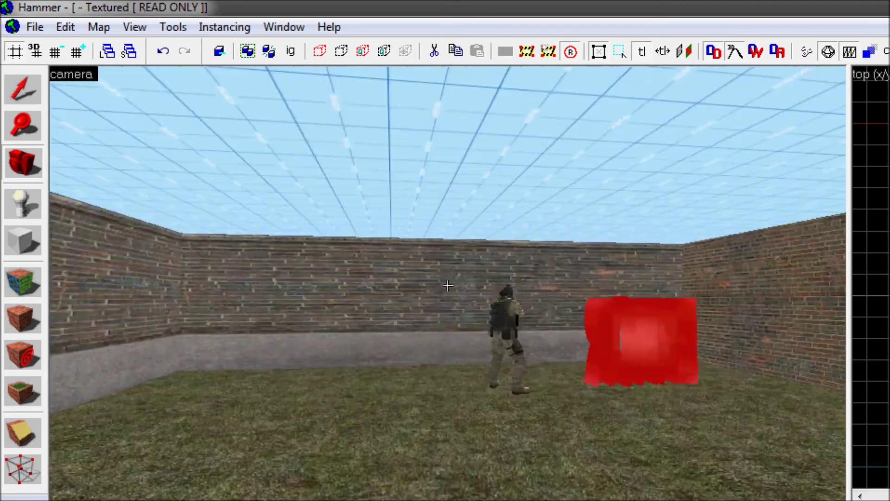
pyautogui.press('w')
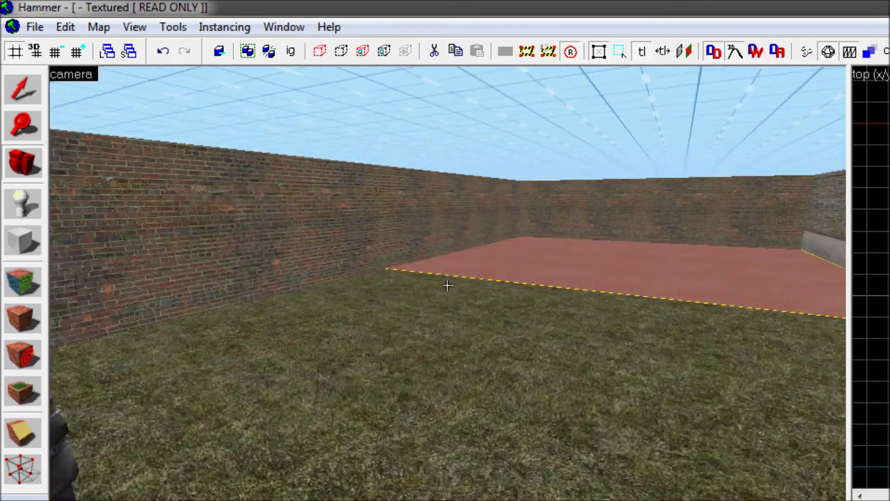
pyautogui.press('w')
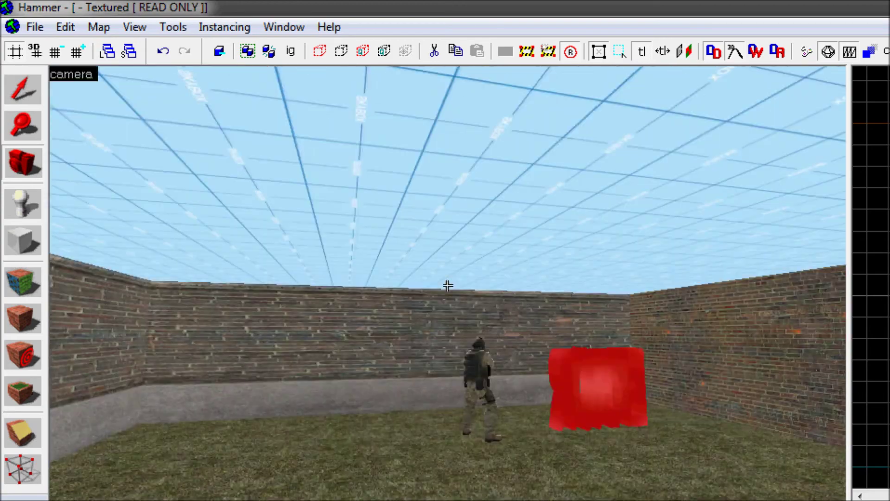
pyautogui.press('w')
pyautogui.press('w')
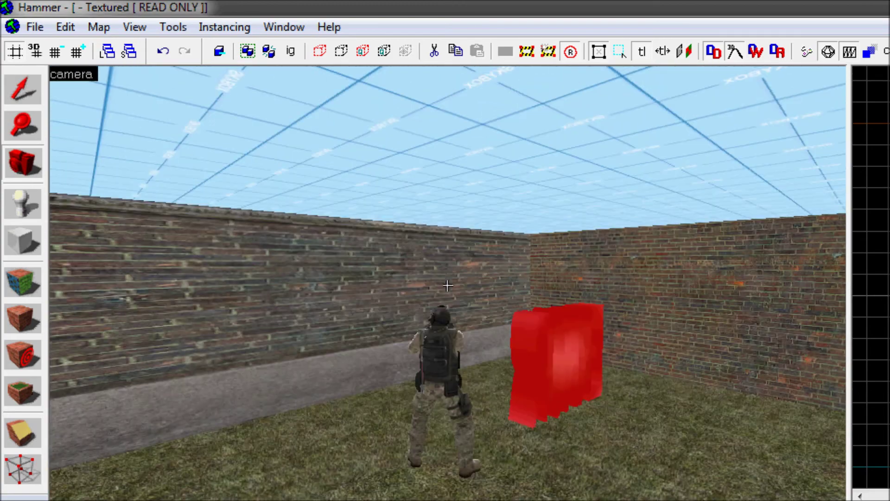
pyautogui.press('z')
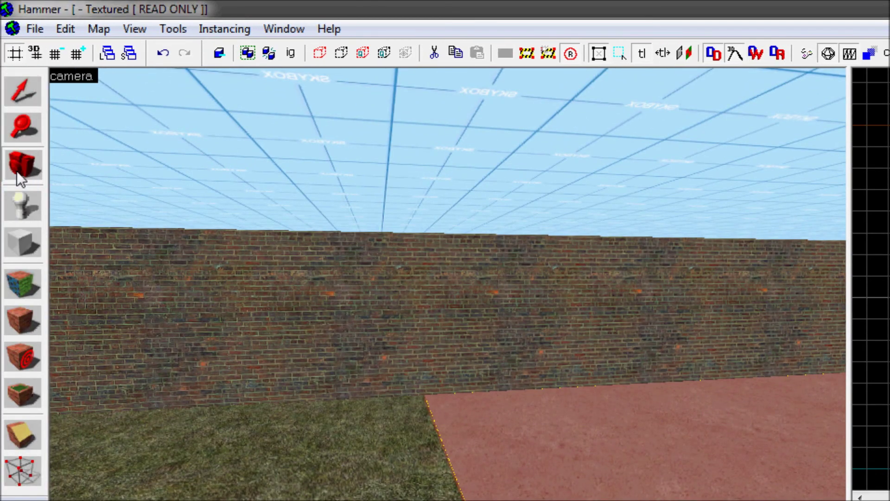
pyautogui.press('z')
pyautogui.press('s')
pyautogui.press('z')
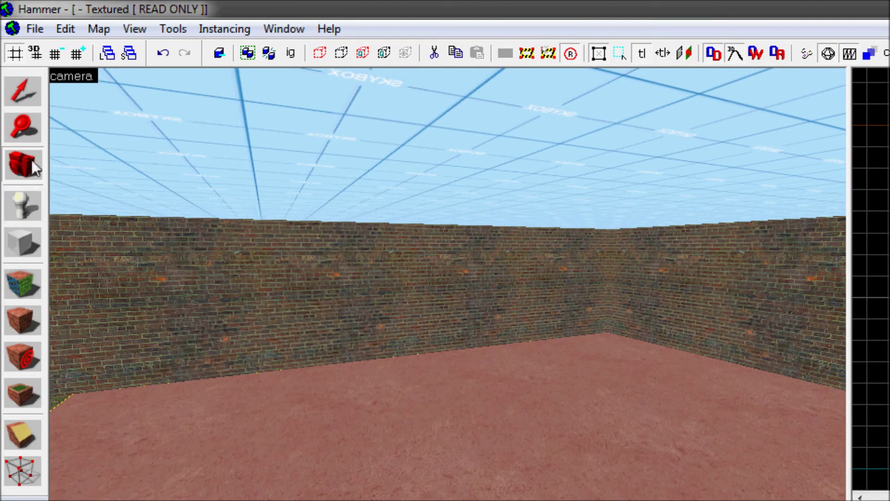
# Save the map as Hammer_tutorials.vmf in the maps folder, overwriting the existing file
pyautogui.click(35, 29)
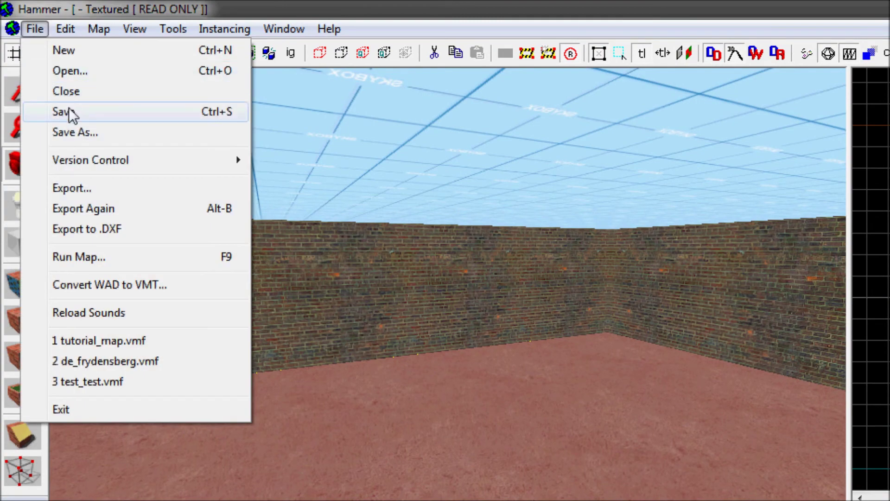
pyautogui.click(69, 111)
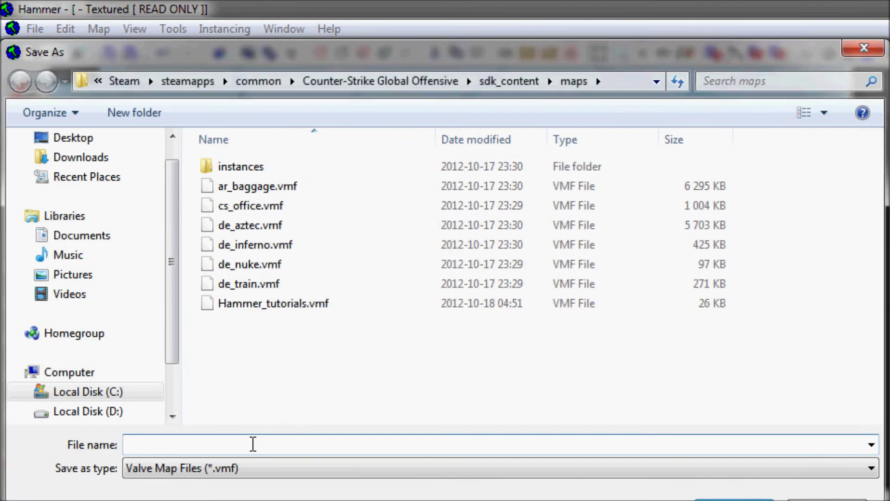
pyautogui.click(303, 309)
pyautogui.click(744, 494)
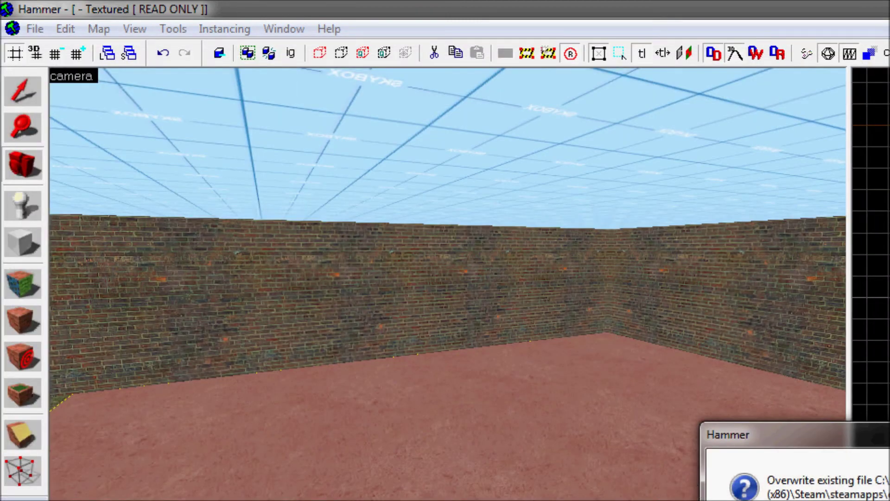
pyautogui.press('Return')
# Locate Hammer_tutorials.vmf among the maps available to open and close the file dialog without opening anything
pyautogui.click(35, 29)
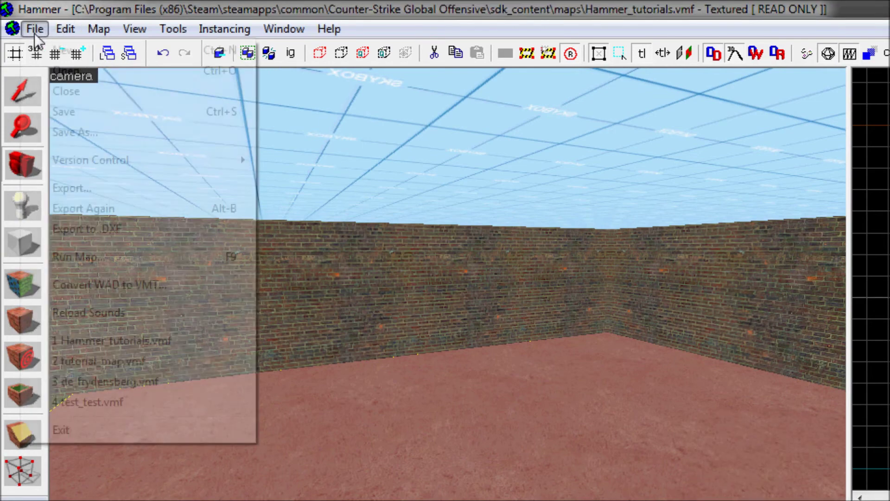
pyautogui.click(78, 73)
pyautogui.click(307, 305)
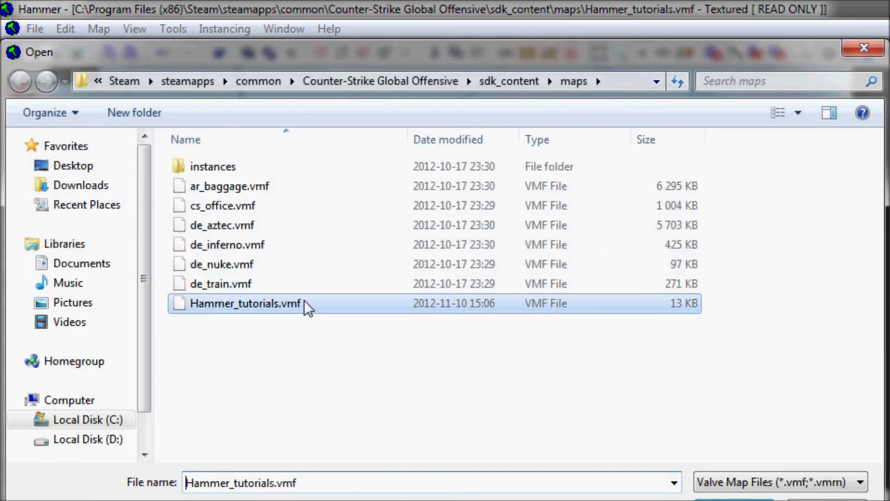
pyautogui.click(864, 48)
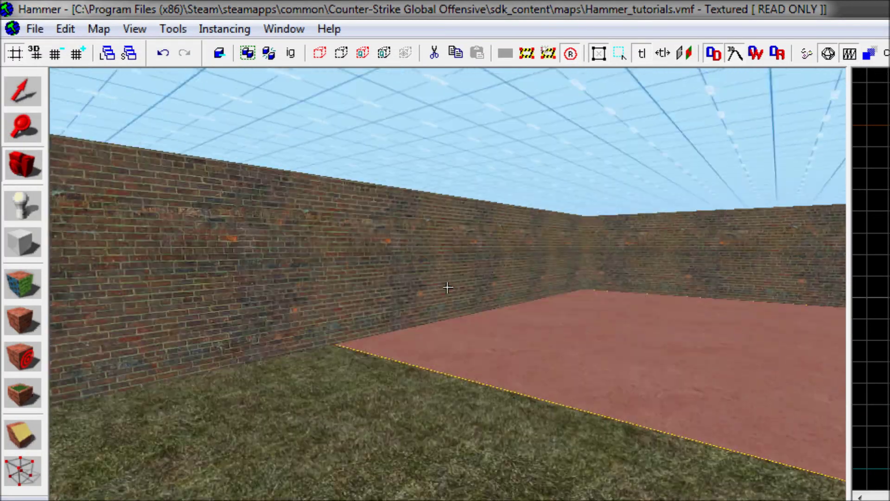
# Compile the map with BSP normal, VIS fast and RAD normal, without running the game after compiling
pyautogui.press('d')
pyautogui.press('z')
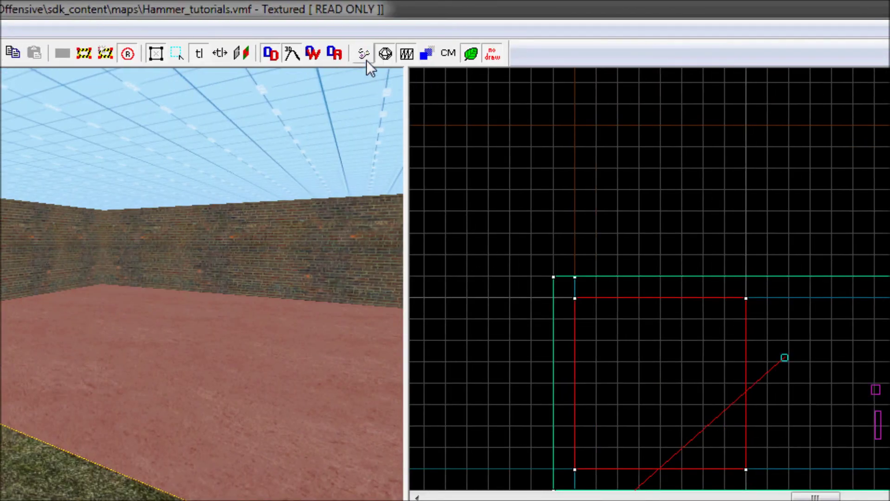
pyautogui.click(365, 54)
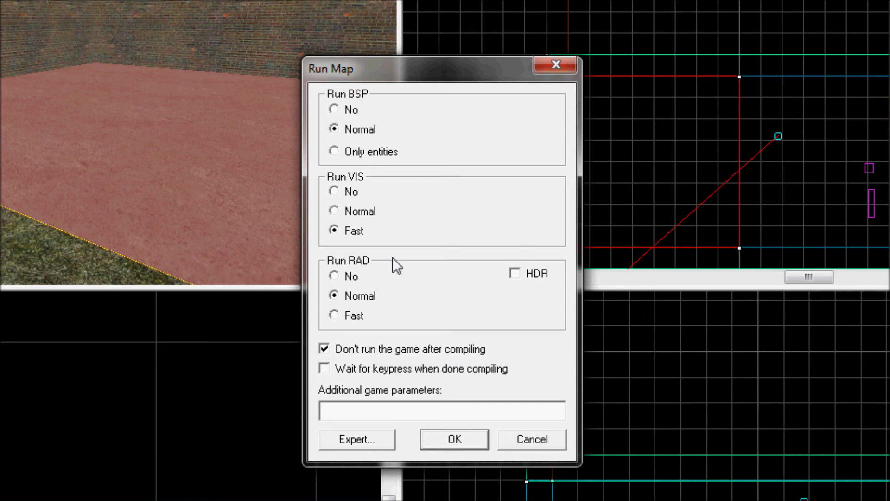
pyautogui.click(468, 440)
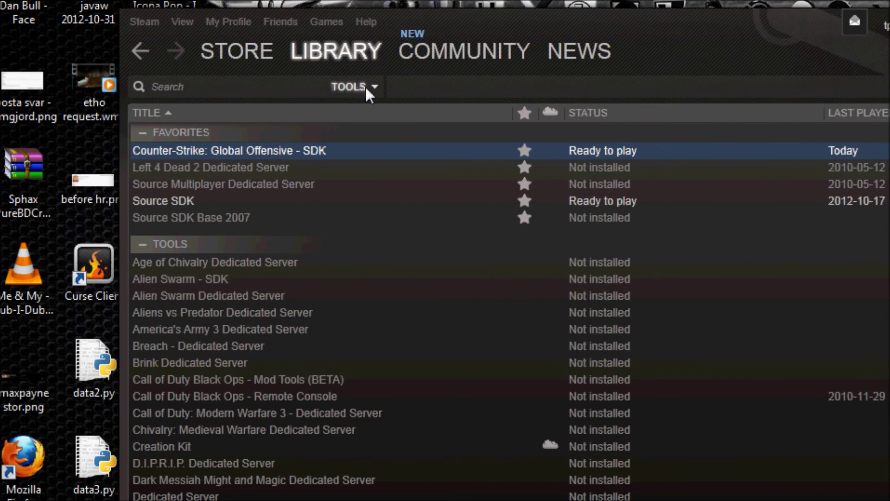
# Switch to the Steam library, list all games and open the properties of Counter-Strike: Global Offensive
pyautogui.click(456, 144)
pyautogui.click(363, 104)
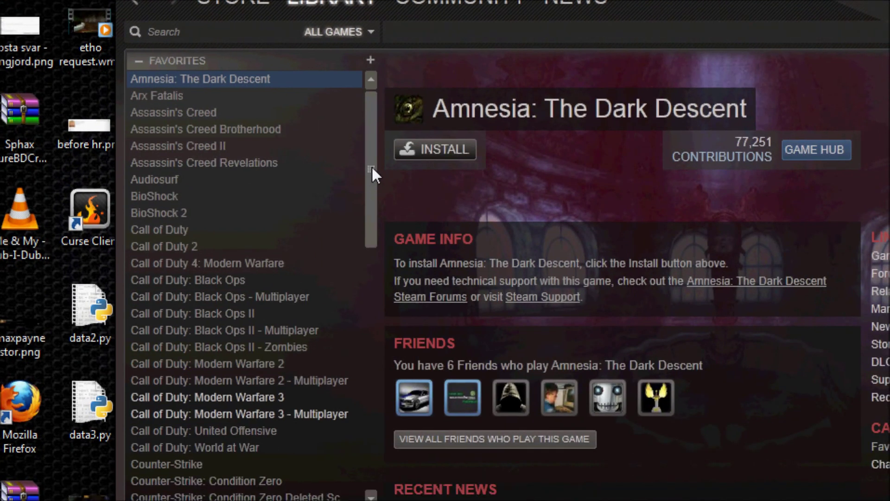
pyautogui.moveTo(372, 166); pyautogui.dragTo(367, 229)
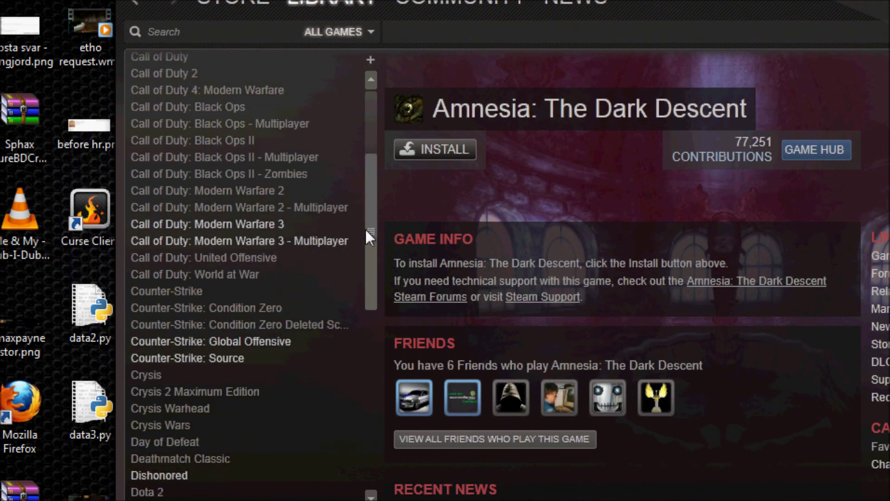
pyautogui.click(275, 347)
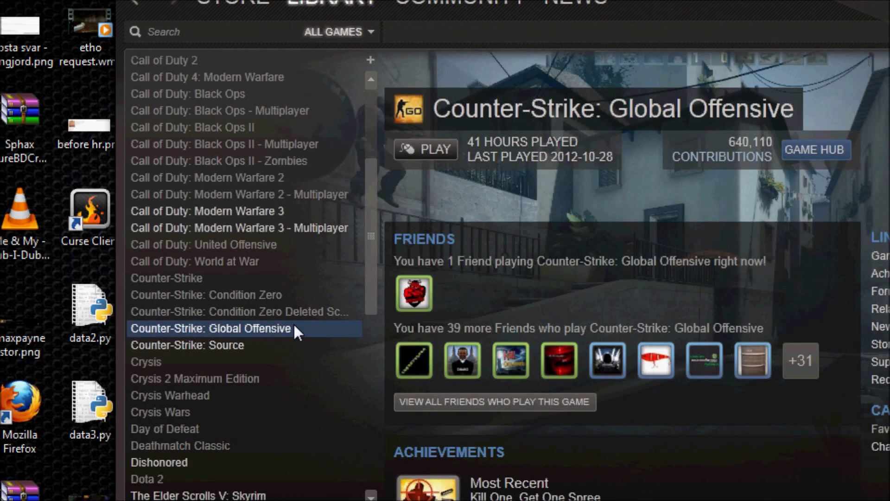
pyautogui.rightClick(296, 329)
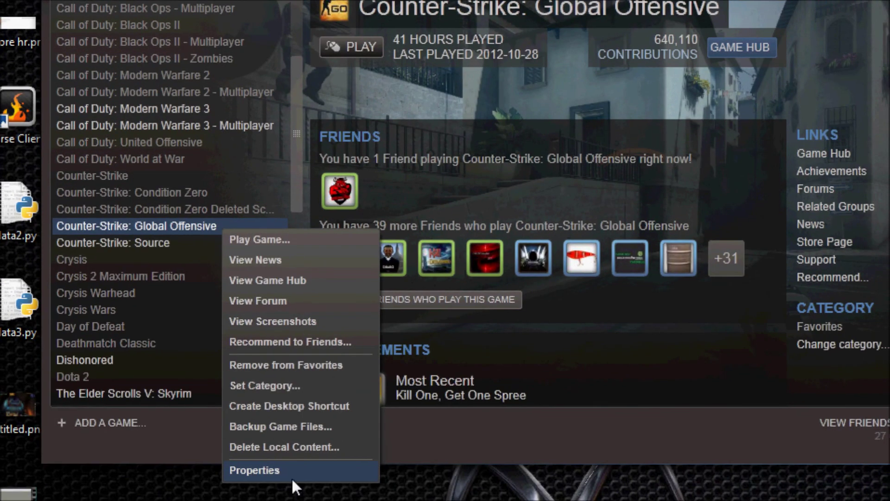
pyautogui.click(291, 477)
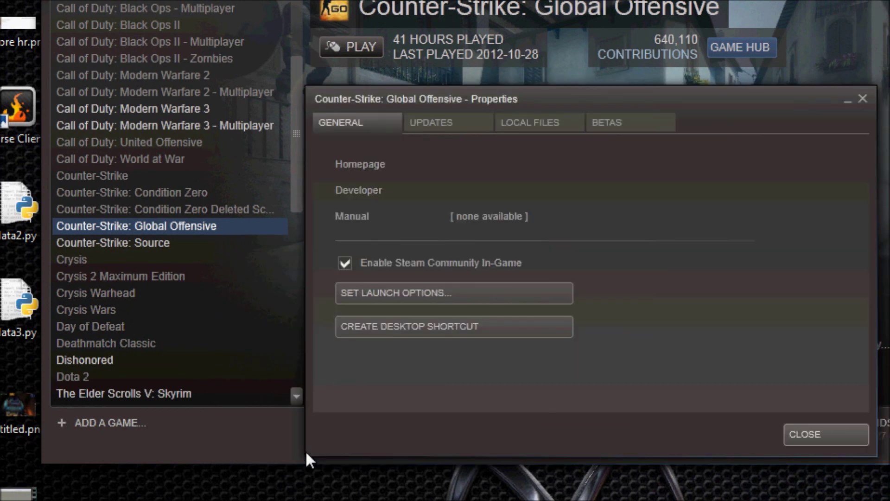
# Set the game's launch options to -console only and close its properties
pyautogui.click(397, 295)
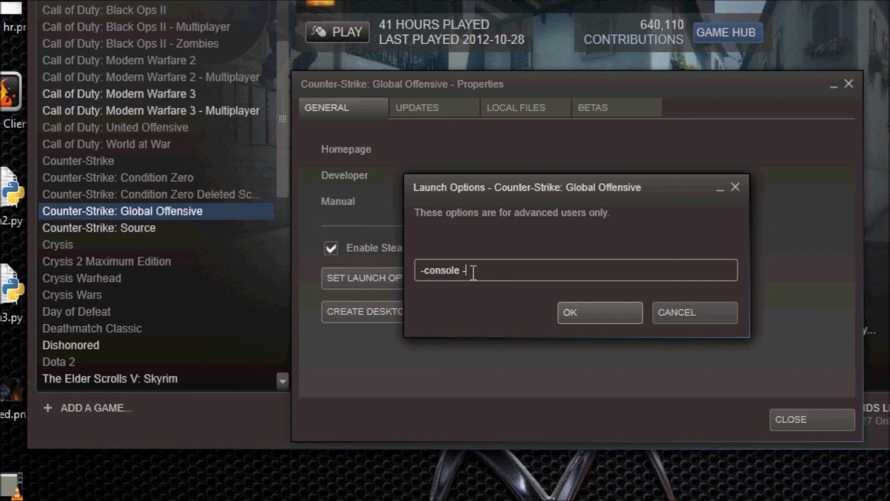
pyautogui.write('gleconsole')
pyautogui.moveTo(555, 281); pyautogui.dragTo(462, 270)
pyautogui.press('BackSpace')
pyautogui.click(588, 313)
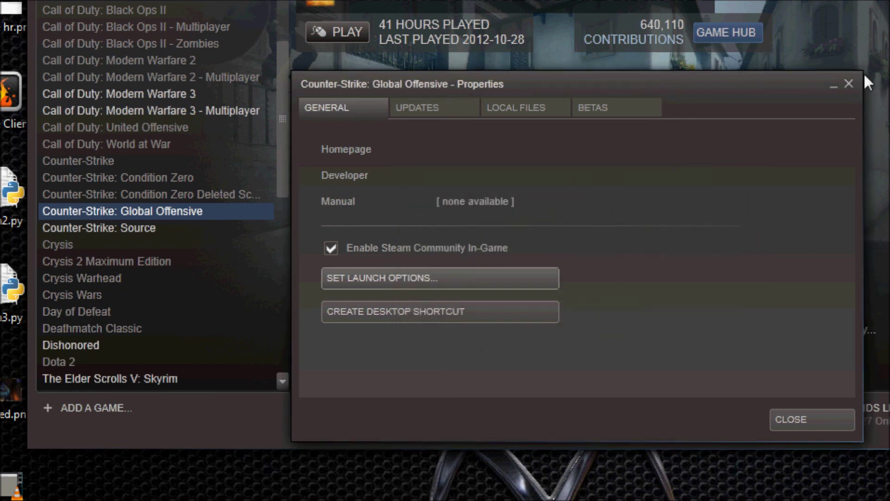
pyautogui.click(848, 84)
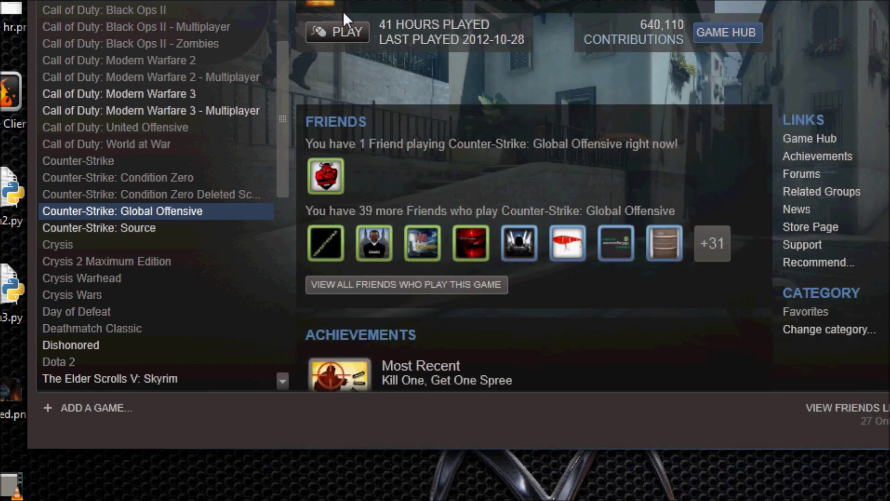